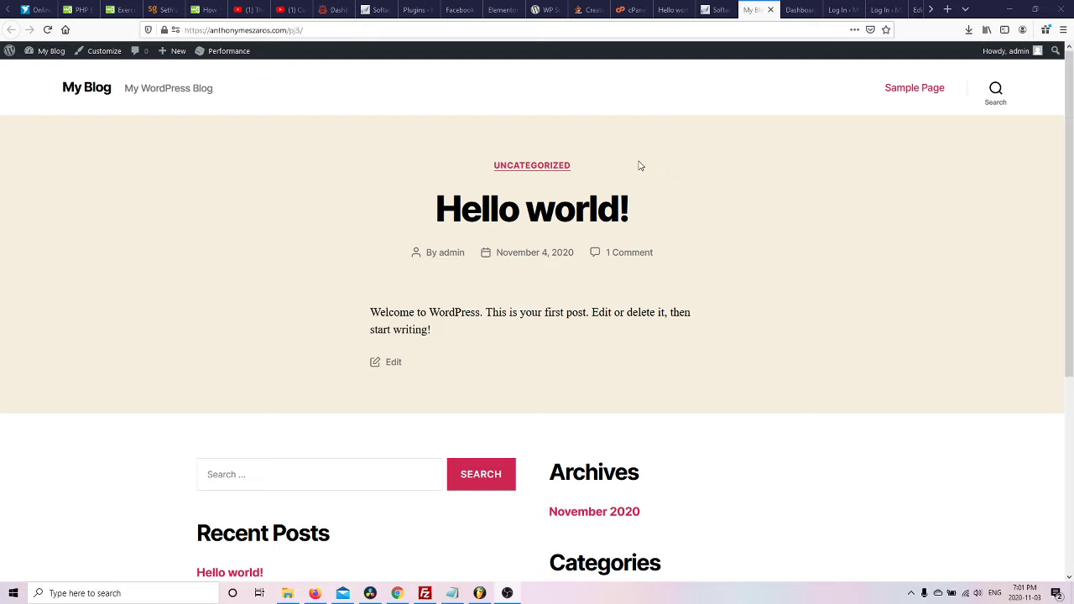
- View the Hello world post, then return to the blog home page
{"action": "scroll", "coordinate": [756, 238], "scroll_direction": "down", "scroll_amount": 4}
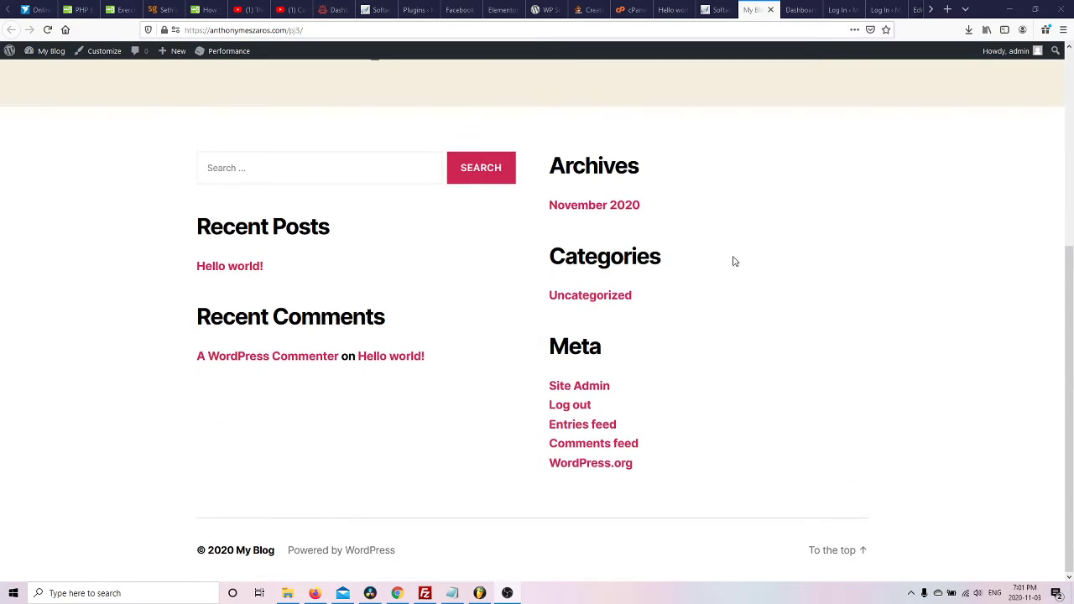
{"action": "scroll", "coordinate": [659, 287], "scroll_direction": "up", "scroll_amount": 4}
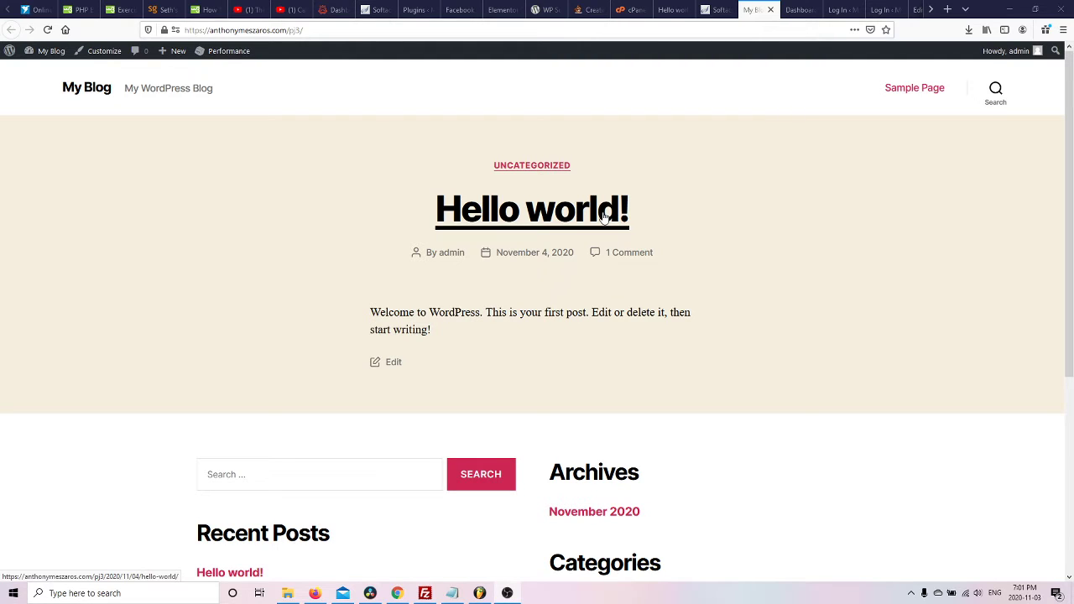
{"action": "left_click", "coordinate": [542, 217]}
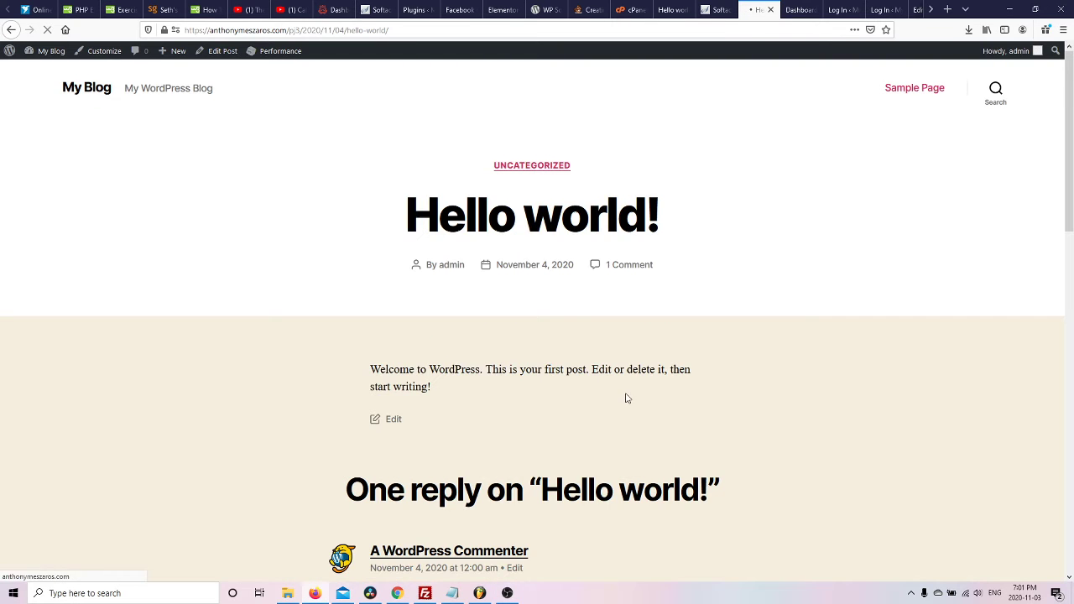
{"action": "scroll", "coordinate": [561, 343], "scroll_direction": "down", "scroll_amount": 4}
{"action": "scroll", "coordinate": [556, 353], "scroll_direction": "up", "scroll_amount": 4}
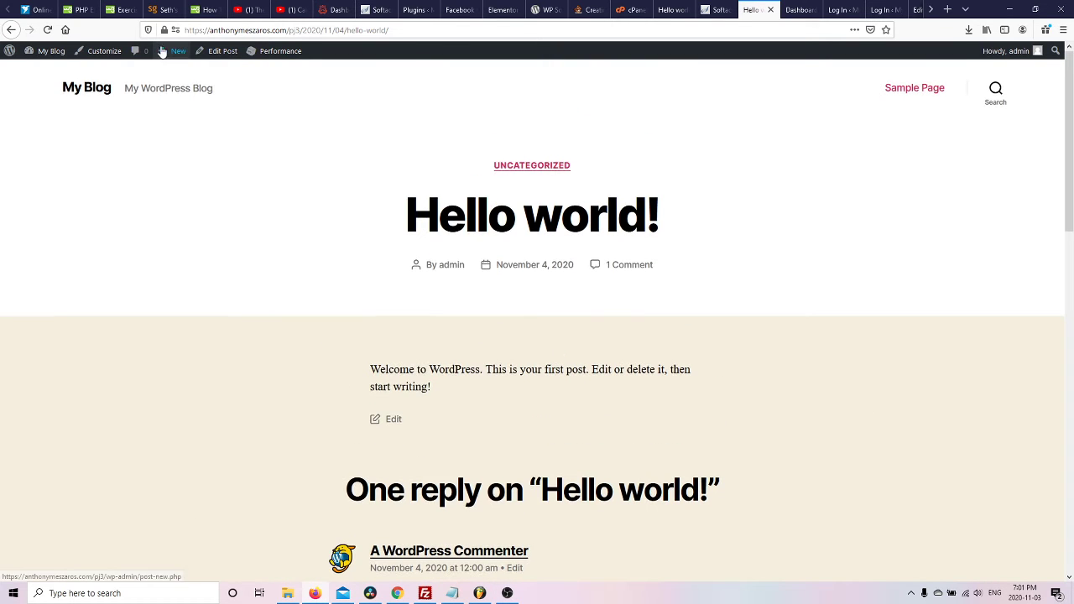
{"action": "key", "text": "alt+Left"}
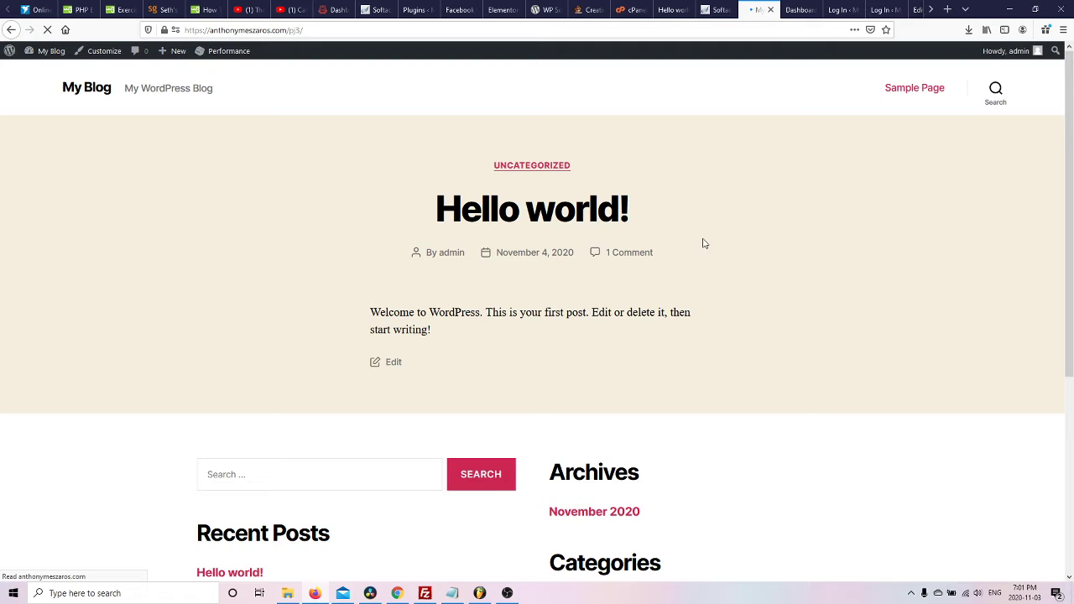
{"action": "scroll", "coordinate": [736, 286], "scroll_direction": "down", "scroll_amount": 3}
{"action": "scroll", "coordinate": [717, 271], "scroll_direction": "up", "scroll_amount": 3}
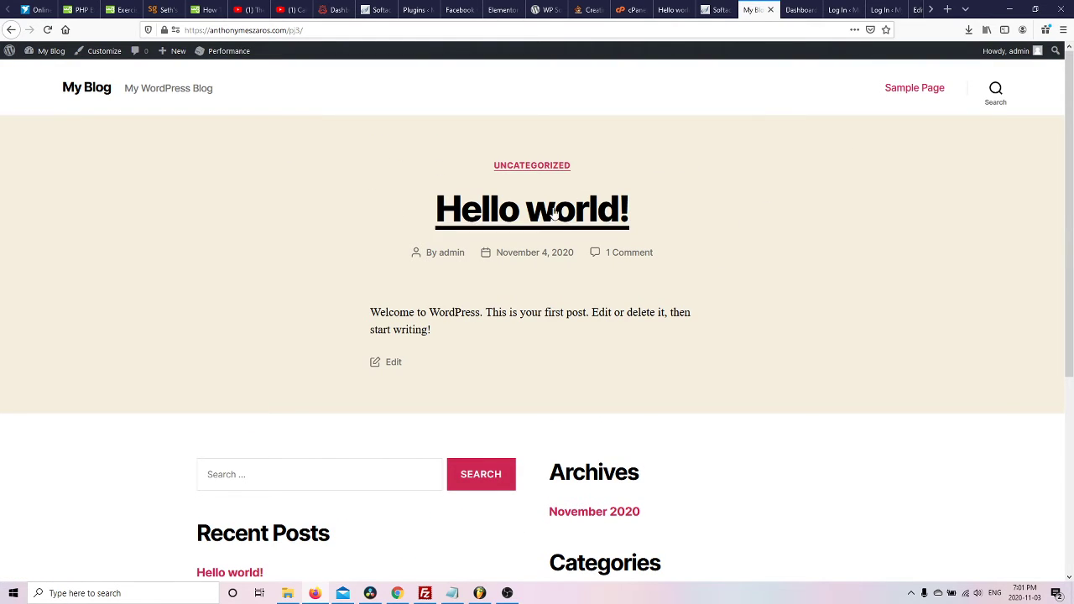
- Leave the unsaved Elementor editor by loading the /pj1/ homepage and confirming Leave Page
{"action": "left_click", "coordinate": [503, 9]}
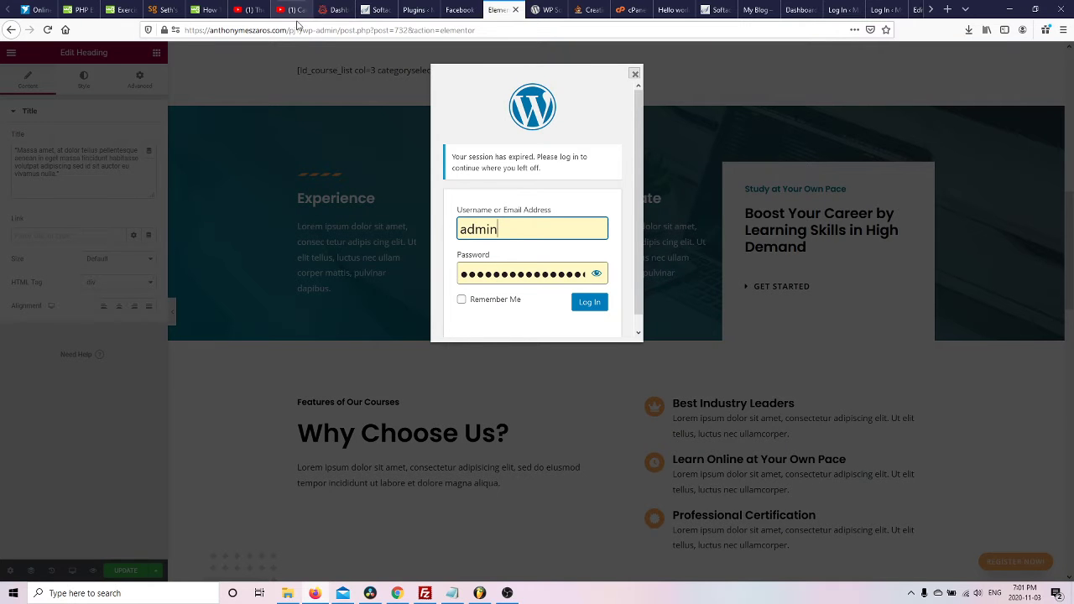
{"action": "left_click_drag", "start_coordinate": [302, 31], "coordinate": [532, 31]}
{"action": "key", "text": "BackSpace"}
{"action": "key", "text": "Return"}
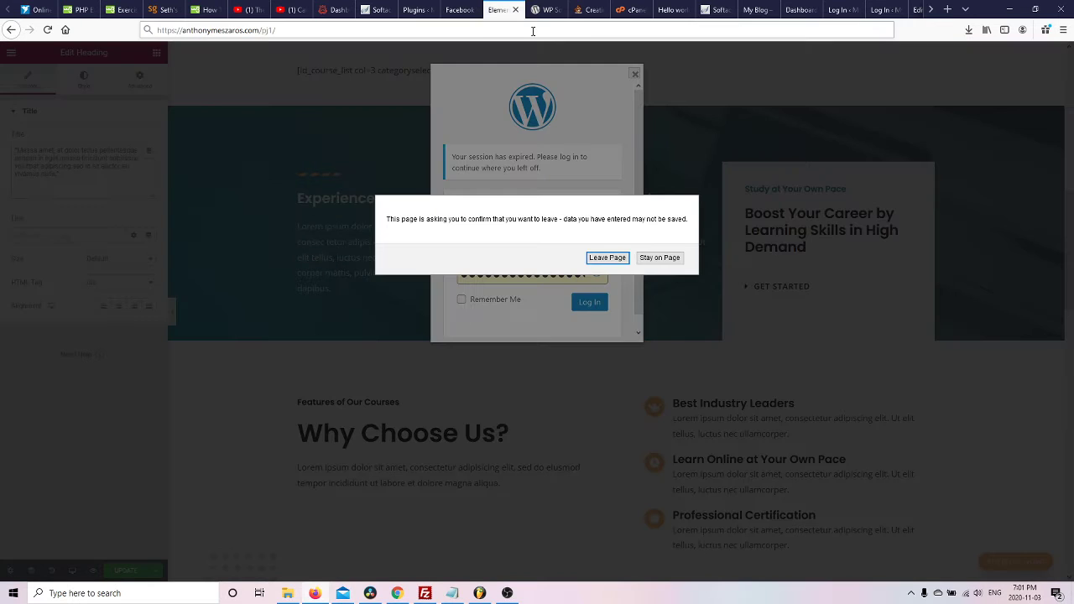
{"action": "key", "text": "Return"}
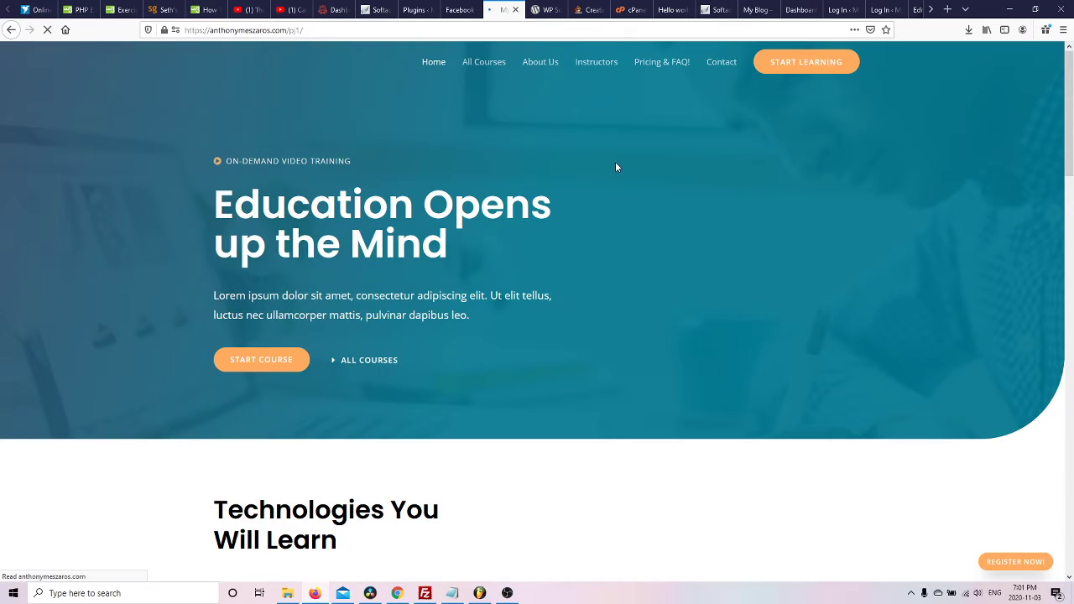
- Scroll through the live Education homepage to review its sections
{"action": "scroll", "coordinate": [569, 222], "scroll_direction": "down", "scroll_amount": 1}
{"action": "scroll", "coordinate": [569, 219], "scroll_direction": "down", "scroll_amount": 3}
{"action": "scroll", "coordinate": [554, 206], "scroll_direction": "down", "scroll_amount": 3}
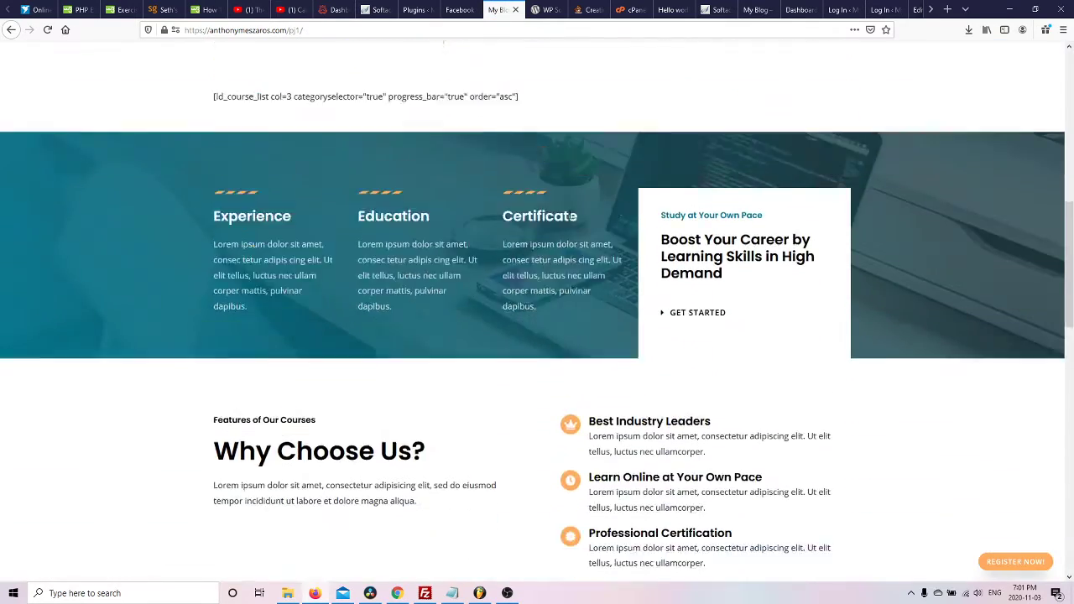
{"action": "scroll", "coordinate": [543, 194], "scroll_direction": "down", "scroll_amount": 3}
{"action": "scroll", "coordinate": [543, 193], "scroll_direction": "down", "scroll_amount": 2}
{"action": "scroll", "coordinate": [551, 194], "scroll_direction": "down", "scroll_amount": 1}
{"action": "scroll", "coordinate": [554, 210], "scroll_direction": "down", "scroll_amount": 2}
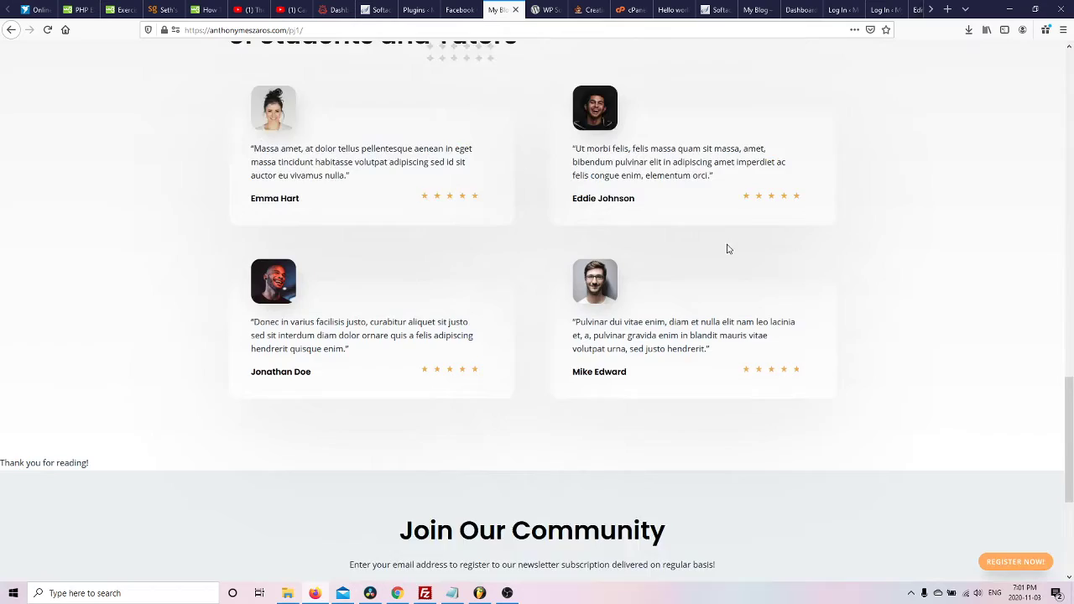
{"action": "scroll", "coordinate": [727, 247], "scroll_direction": "down", "scroll_amount": 1}
{"action": "scroll", "coordinate": [722, 307], "scroll_direction": "down", "scroll_amount": 2}
{"action": "scroll", "coordinate": [702, 328], "scroll_direction": "up", "scroll_amount": 10}
{"action": "scroll", "coordinate": [687, 336], "scroll_direction": "up", "scroll_amount": 5}
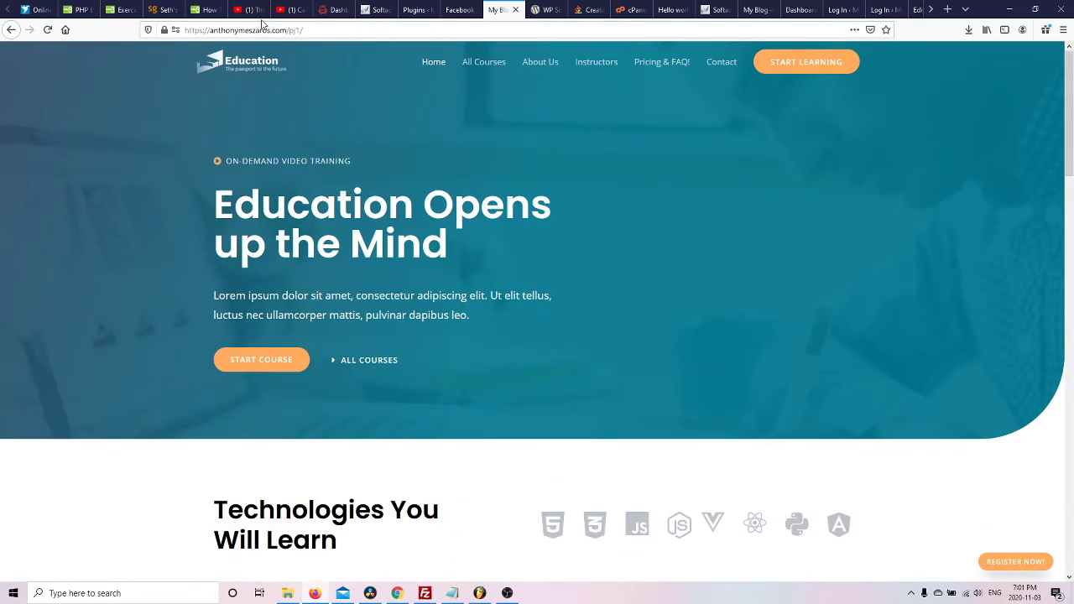
- Log in through /pj1/wp-admin, then load the Education site's front page
{"action": "left_click", "coordinate": [341, 31]}
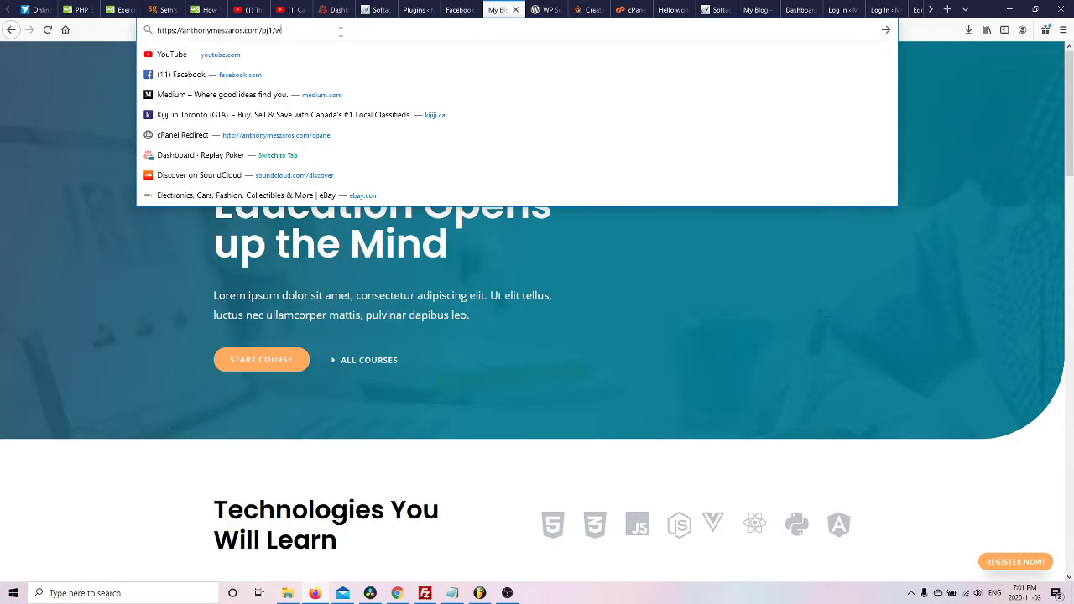
{"action": "type", "text": "wp-admin%2F&reauth=1"}
{"action": "key", "text": "Return"}
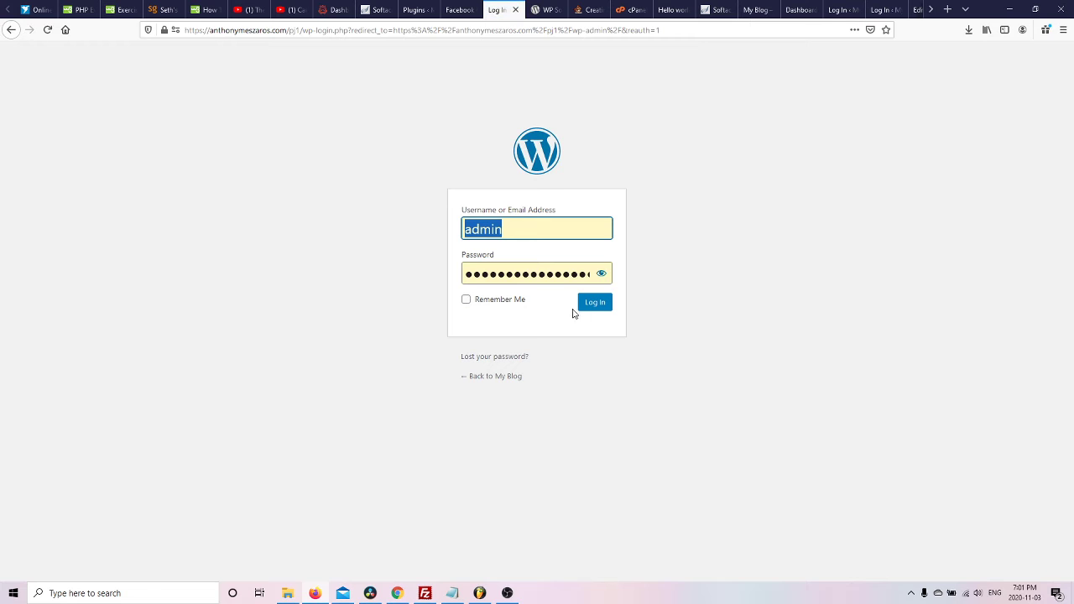
{"action": "left_click", "coordinate": [598, 303]}
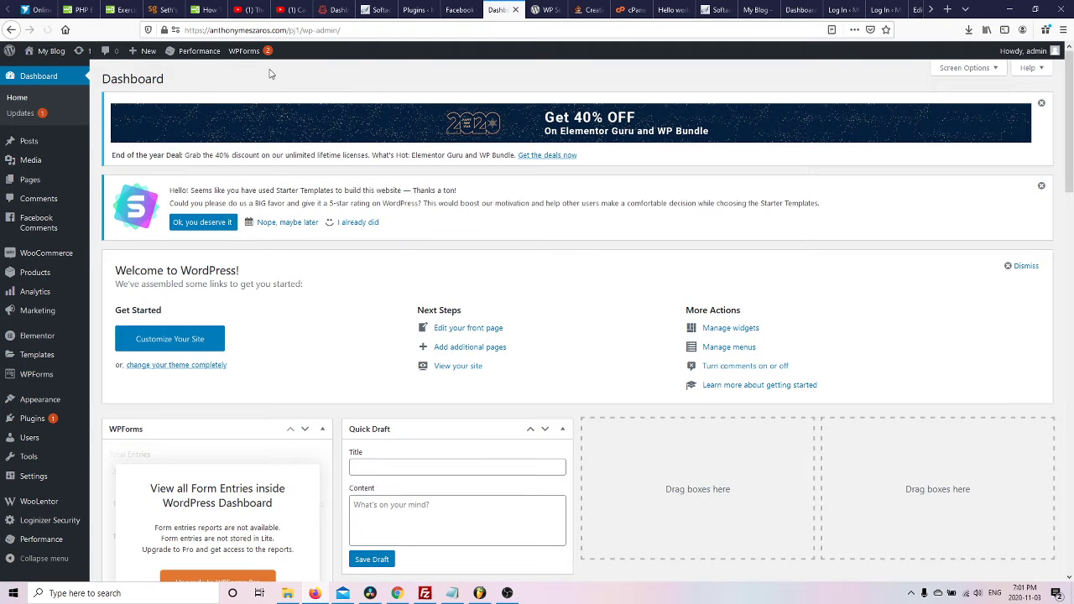
{"action": "left_click", "coordinate": [389, 30]}
{"action": "key", "text": "BackSpace"}
{"action": "key", "text": "BackSpace"}
{"action": "key", "text": "BackSpace"}
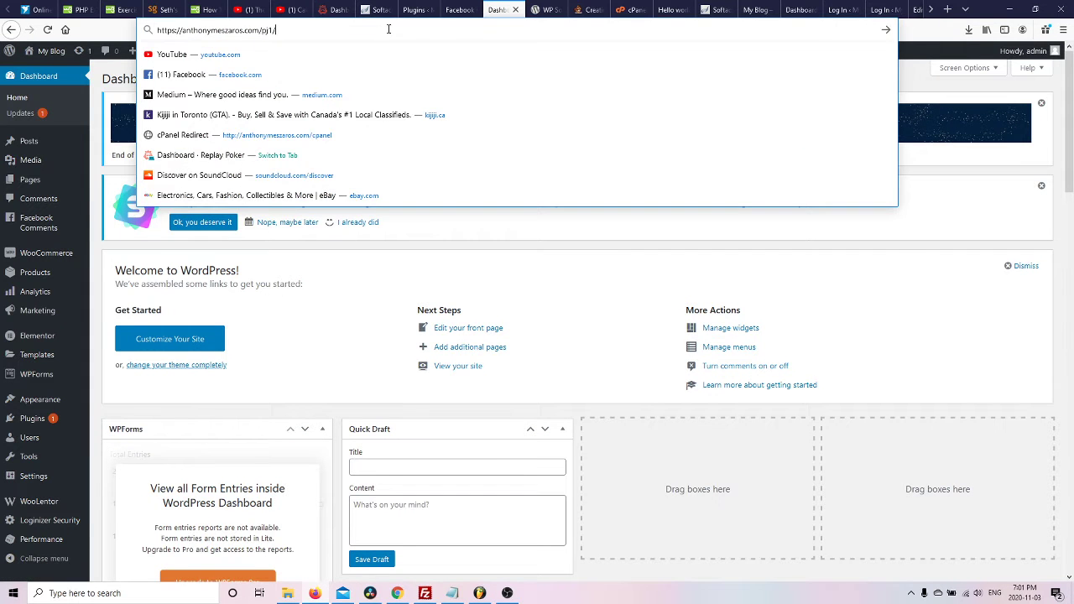
{"action": "key", "text": "Return"}
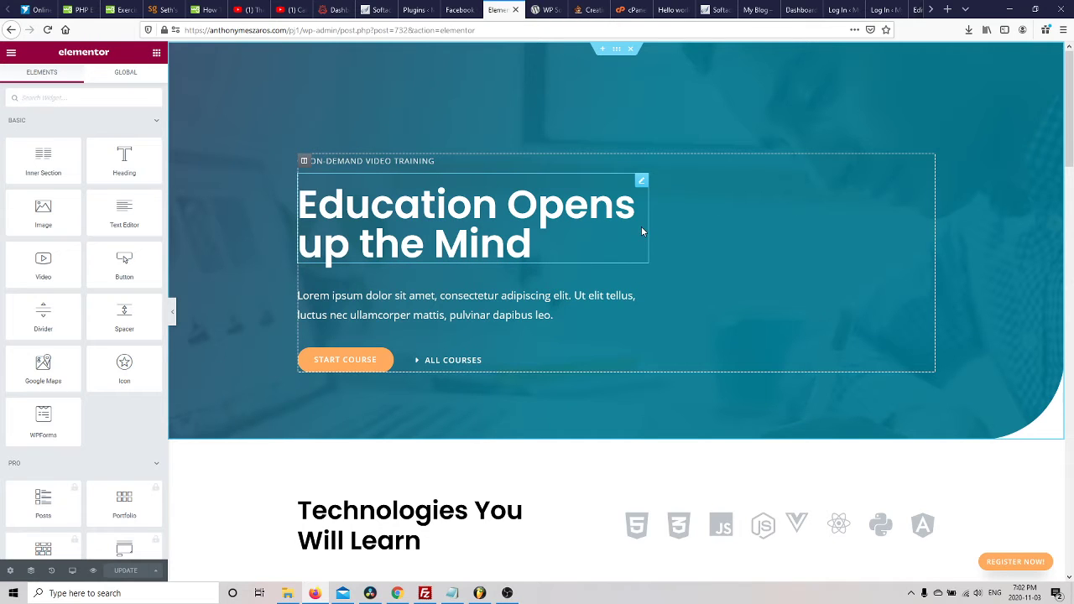
- Replace the hero heading with 'hfghgfh' and the Popular Courses description with 'fgh'
{"action": "left_click", "coordinate": [590, 227]}
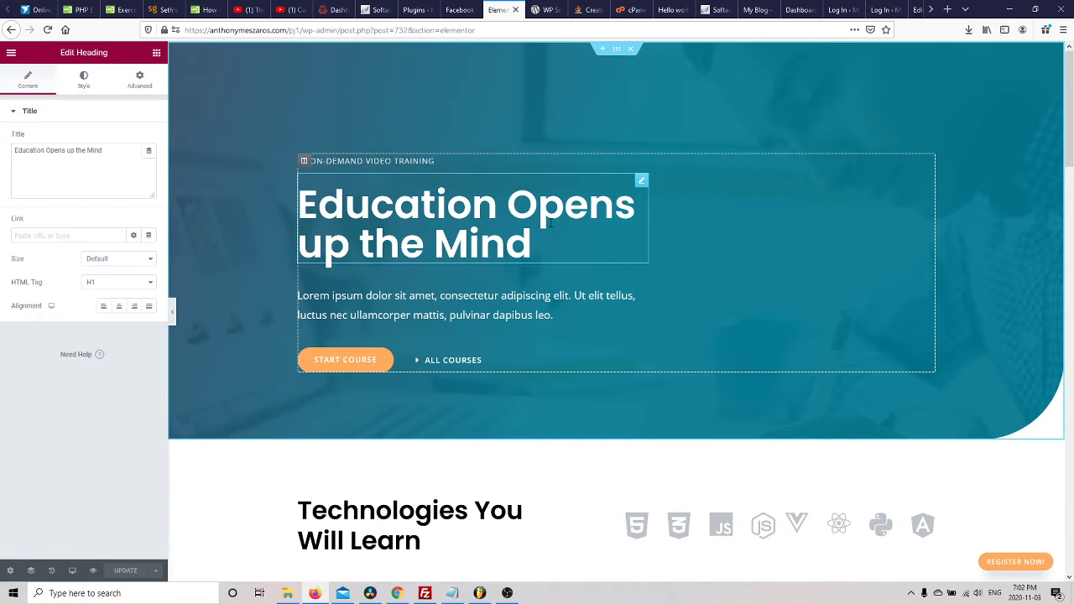
{"action": "key", "text": "shift+Home"}
{"action": "type", "text": "hfghgfh"}
{"action": "scroll", "coordinate": [623, 313], "scroll_direction": "down", "scroll_amount": 2}
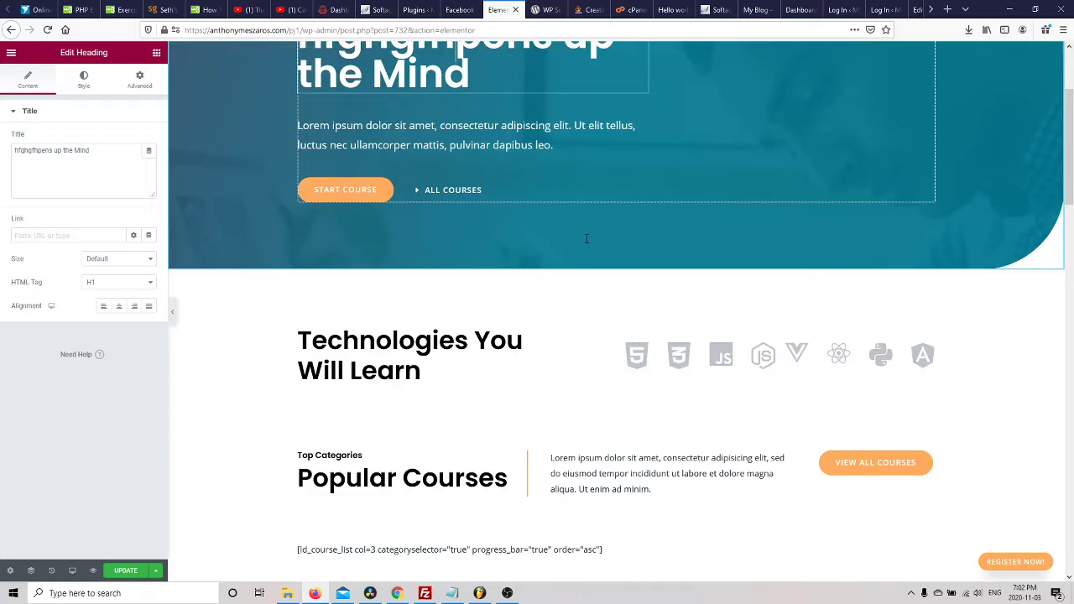
{"action": "scroll", "coordinate": [623, 313], "scroll_direction": "down", "scroll_amount": 2}
{"action": "triple_click", "coordinate": [623, 313]}
{"action": "type", "text": "fgh"}
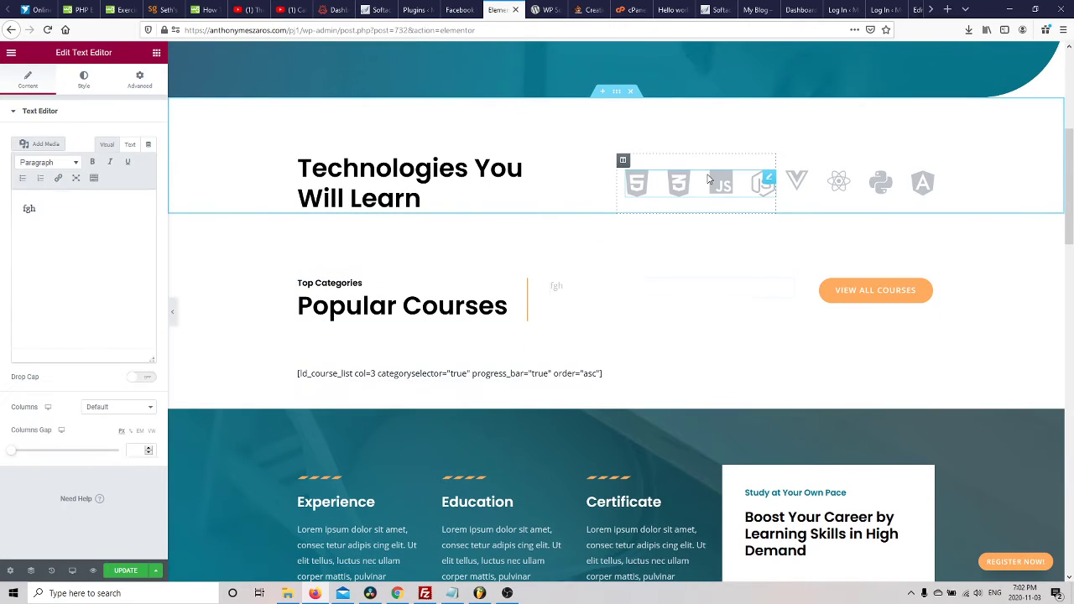
- Delete the technology icon gallery and move the dotted pattern image left of centre
{"action": "left_click", "coordinate": [770, 179]}
{"action": "right_click", "coordinate": [770, 182]}
{"action": "left_click", "coordinate": [827, 334]}
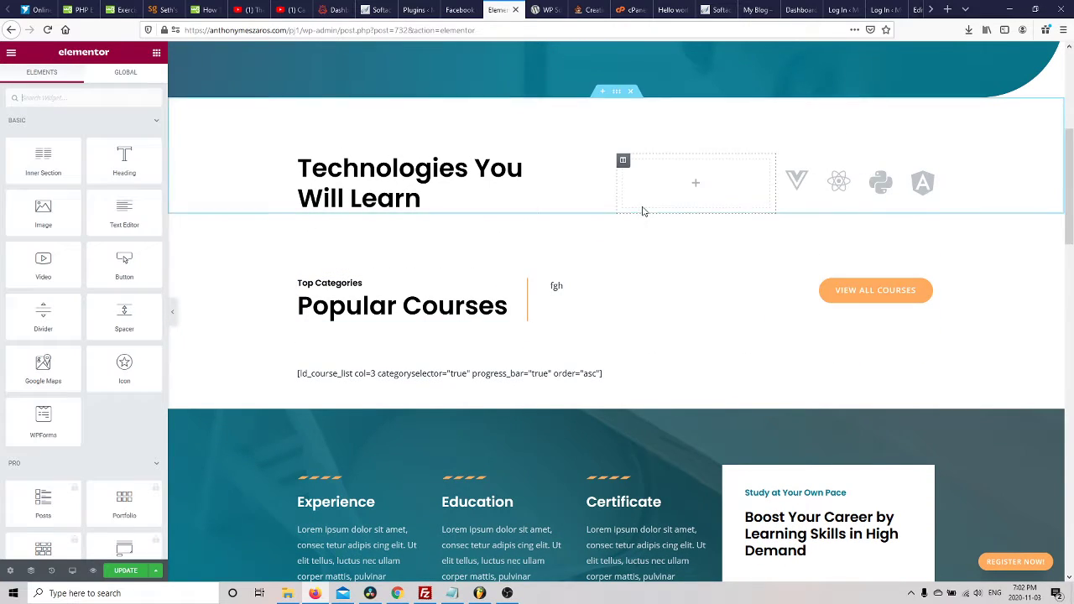
{"action": "scroll", "coordinate": [588, 202], "scroll_direction": "down", "scroll_amount": 4}
{"action": "scroll", "coordinate": [649, 293], "scroll_direction": "down", "scroll_amount": 3}
{"action": "scroll", "coordinate": [593, 271], "scroll_direction": "down", "scroll_amount": 3}
{"action": "scroll", "coordinate": [559, 305], "scroll_direction": "up", "scroll_amount": 3}
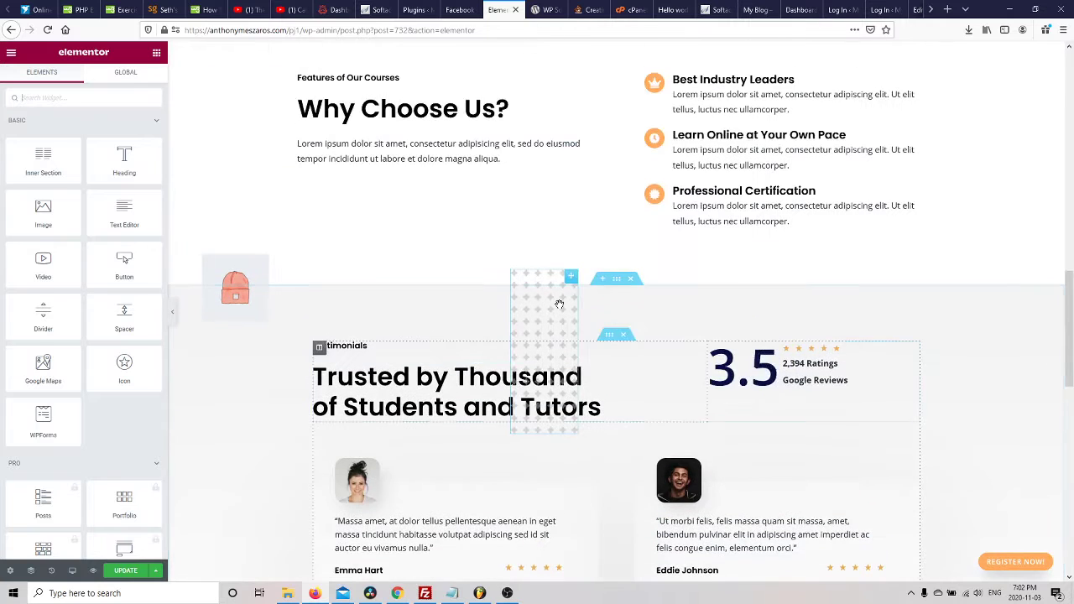
{"action": "left_click", "coordinate": [553, 306]}
{"action": "left_click_drag", "start_coordinate": [401, 228], "coordinate": [402, 228]}
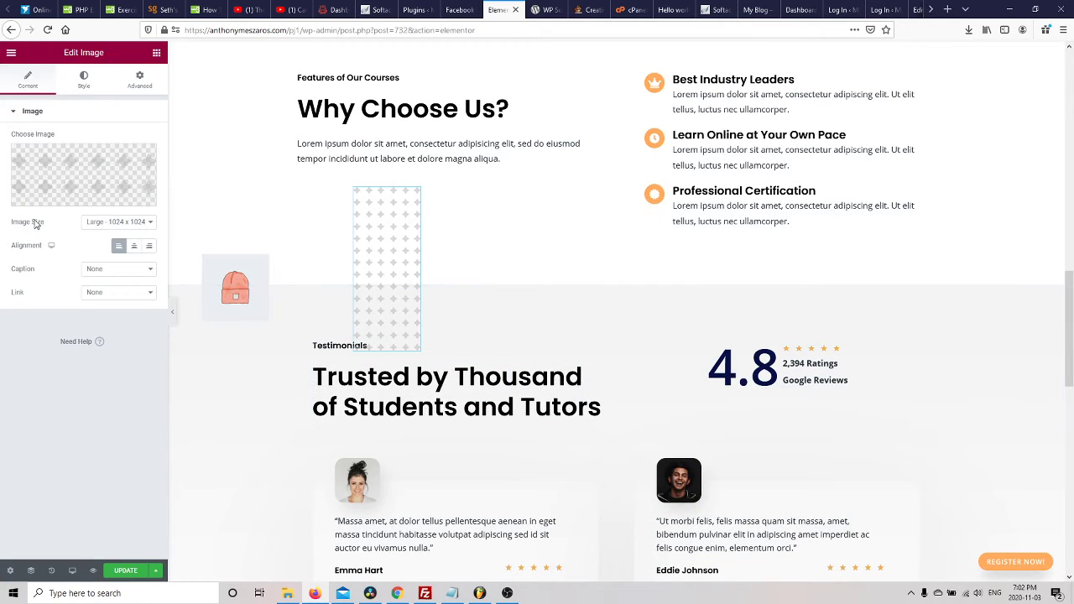
- Add a Tabs widget above the Trusted by Thousand heading and preview Tab #2
{"action": "left_click", "coordinate": [156, 52]}
{"action": "scroll", "coordinate": [91, 305], "scroll_direction": "down", "scroll_amount": 2}
{"action": "scroll", "coordinate": [91, 304], "scroll_direction": "down", "scroll_amount": 2}
{"action": "scroll", "coordinate": [90, 304], "scroll_direction": "down", "scroll_amount": 7}
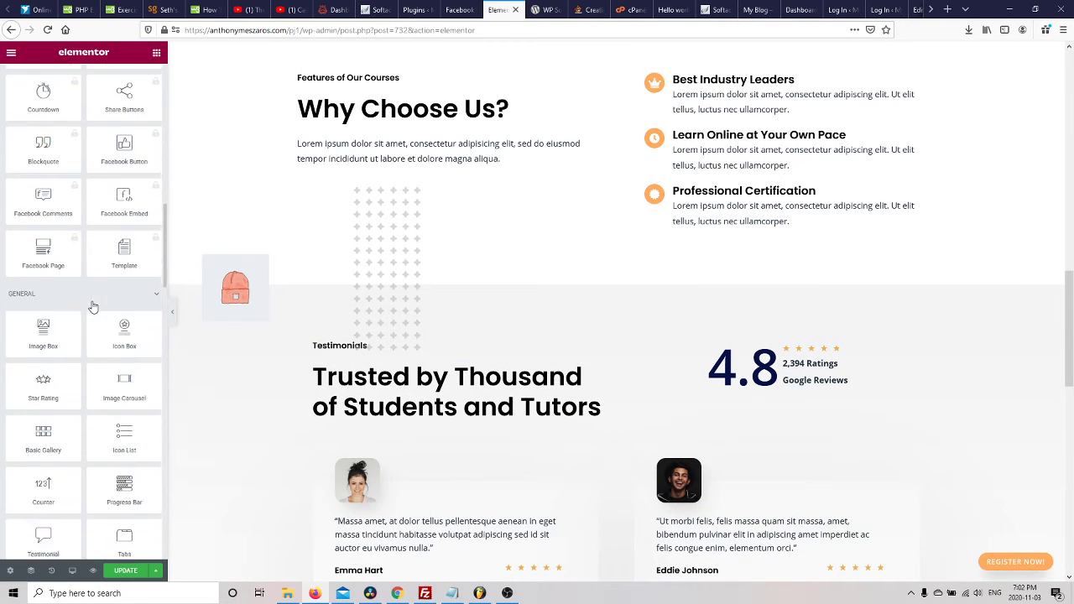
{"action": "scroll", "coordinate": [94, 306], "scroll_direction": "down", "scroll_amount": 3}
{"action": "left_click_drag", "start_coordinate": [122, 273], "coordinate": [504, 348]}
{"action": "left_click", "coordinate": [398, 379]}
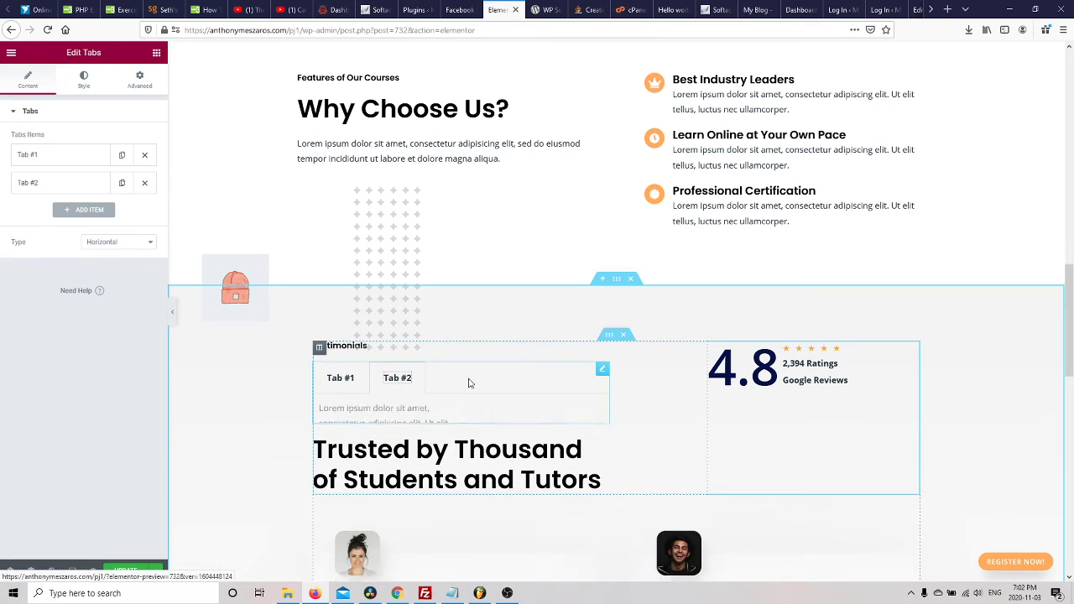
{"action": "scroll", "coordinate": [736, 278], "scroll_direction": "down", "scroll_amount": 2}
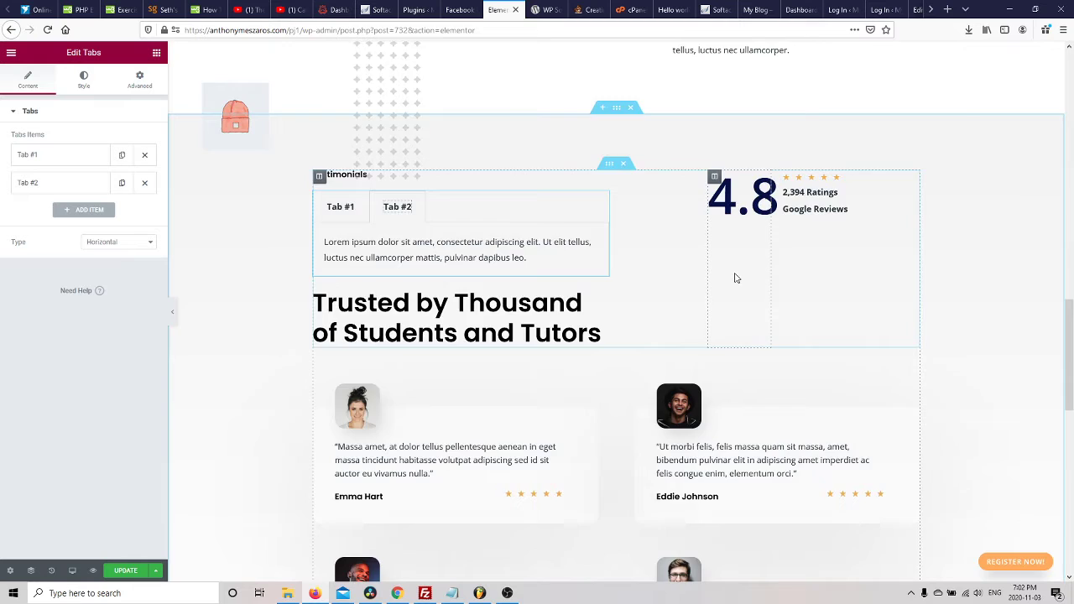
{"action": "scroll", "coordinate": [713, 260], "scroll_direction": "up", "scroll_amount": 6}
{"action": "left_click", "coordinate": [789, 8]}
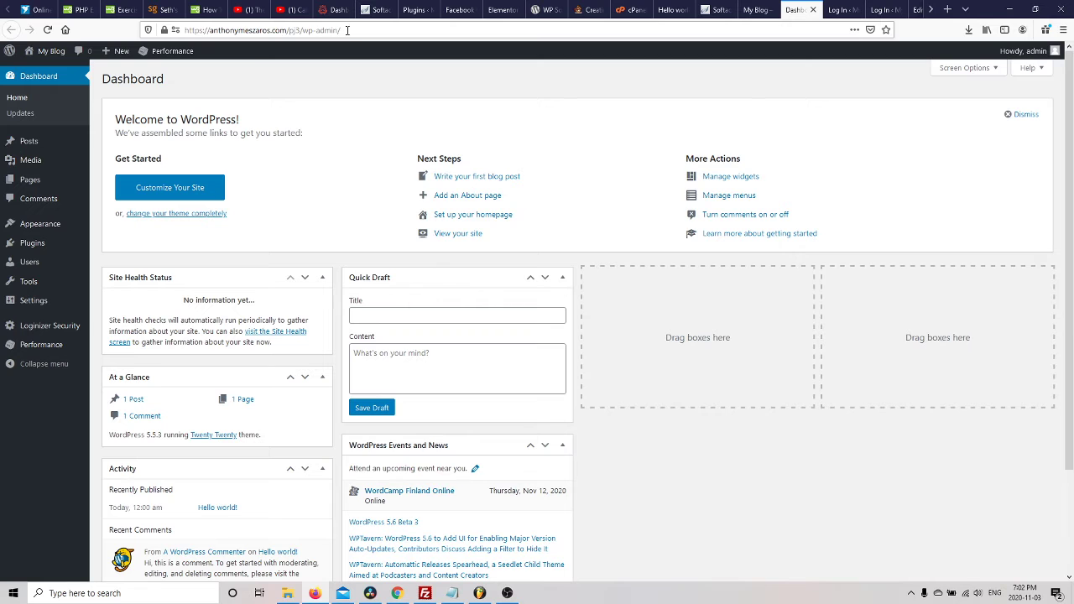
{"action": "mouse_move", "coordinate": [32, 242]}
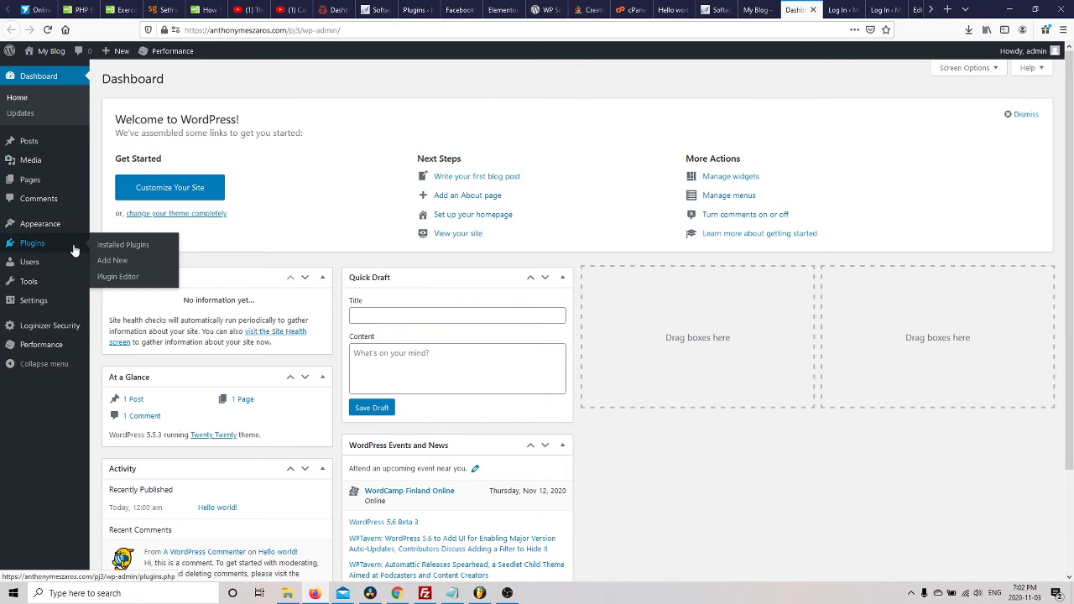
- Search Add New plugins for 'astra' and install the Starter Templates plugin
{"action": "left_click", "coordinate": [103, 261]}
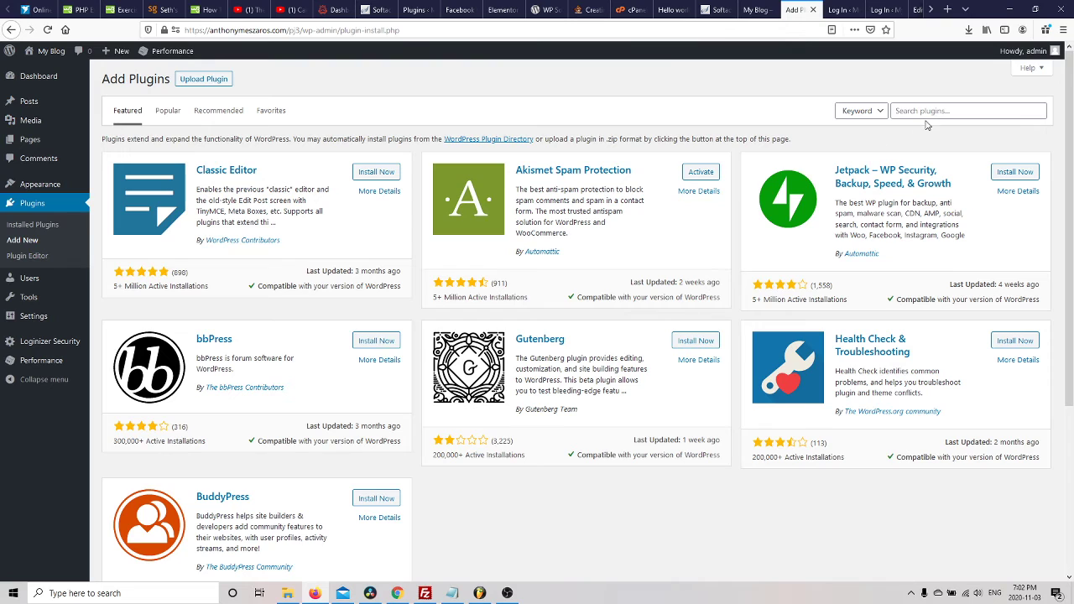
{"action": "left_click", "coordinate": [930, 114]}
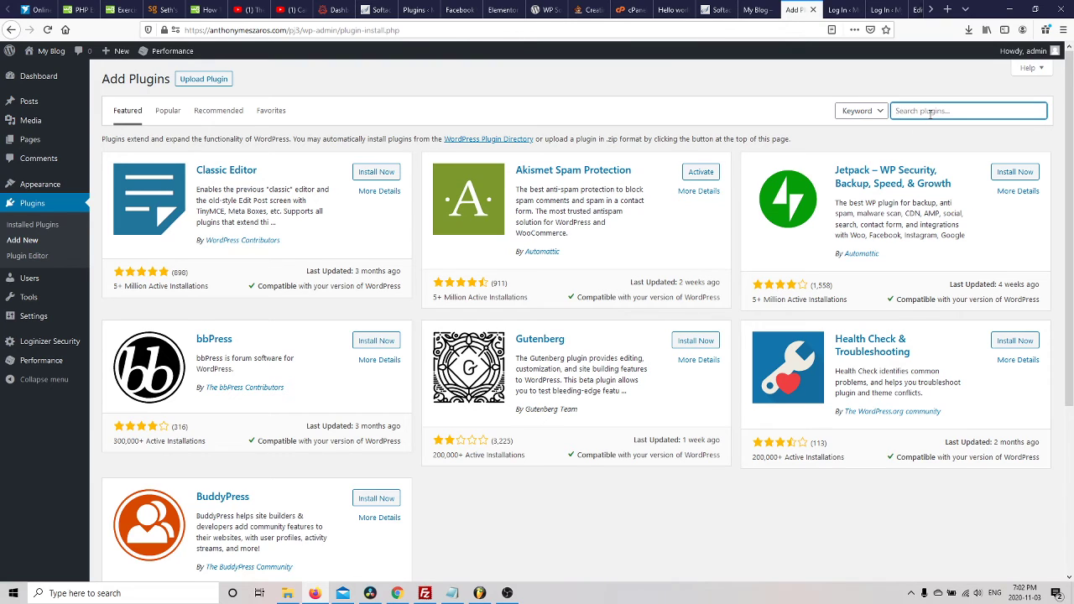
{"action": "type", "text": "astra"}
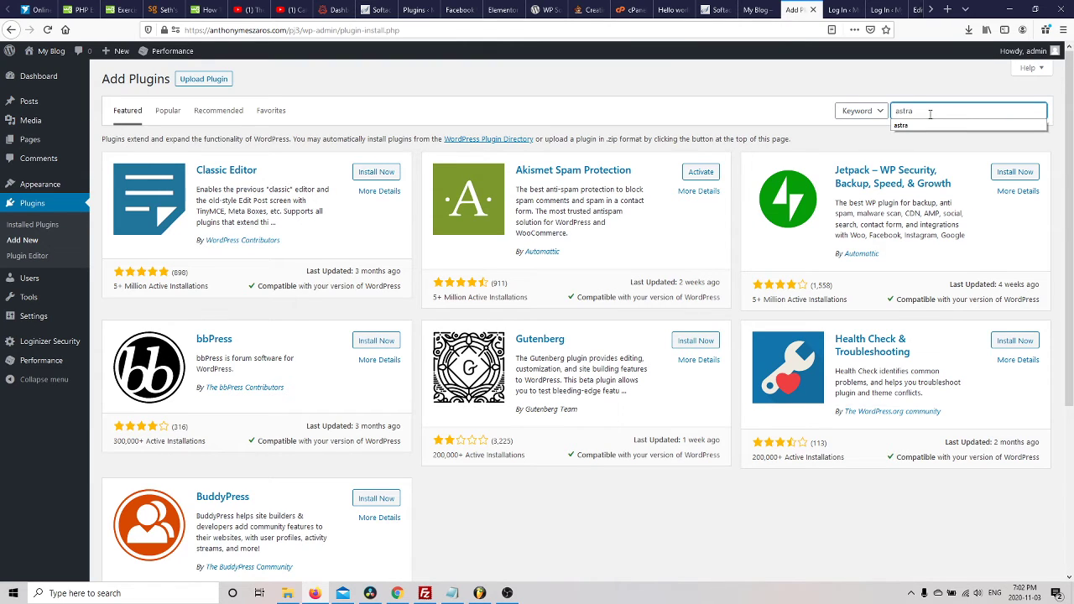
{"action": "key", "text": "Return"}
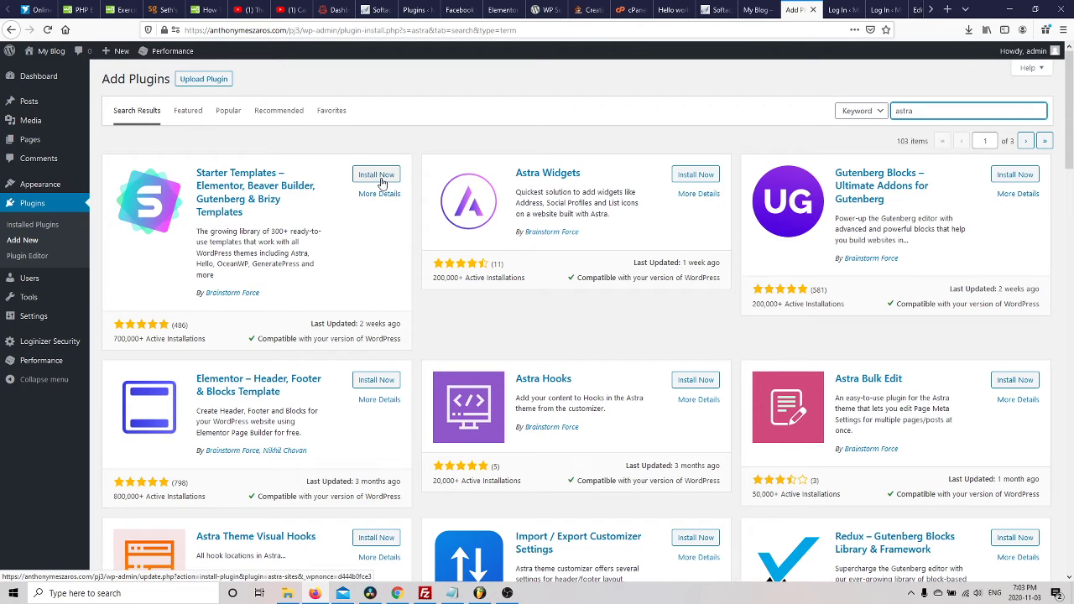
{"action": "left_click", "coordinate": [379, 179]}
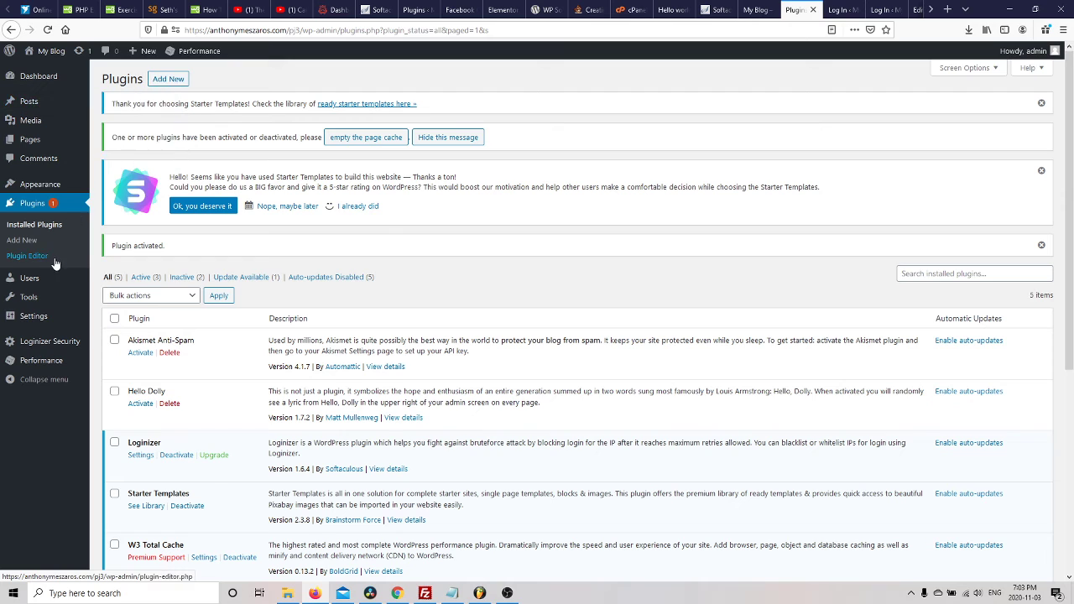
{"action": "mouse_move", "coordinate": [40, 184]}
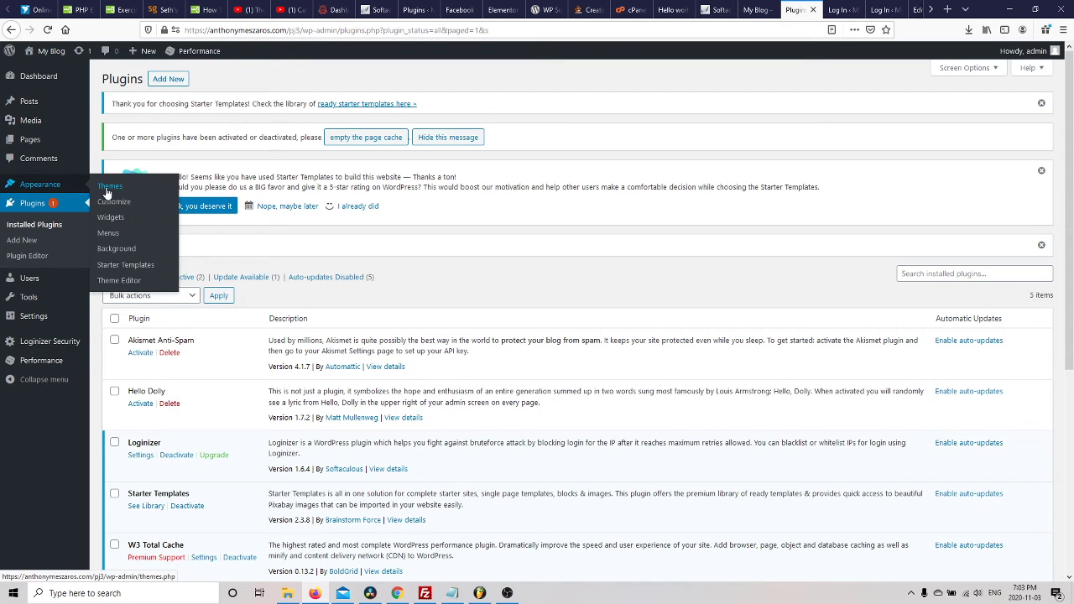
- Open Appearance > Starter Templates and retry the admin login with several different passwords
{"action": "left_click", "coordinate": [136, 266]}
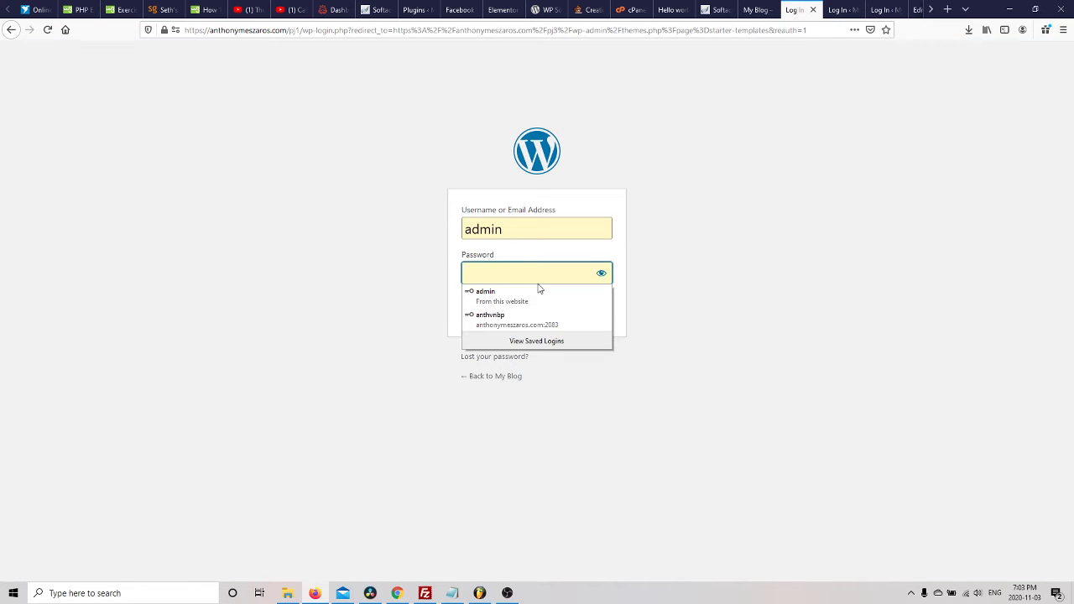
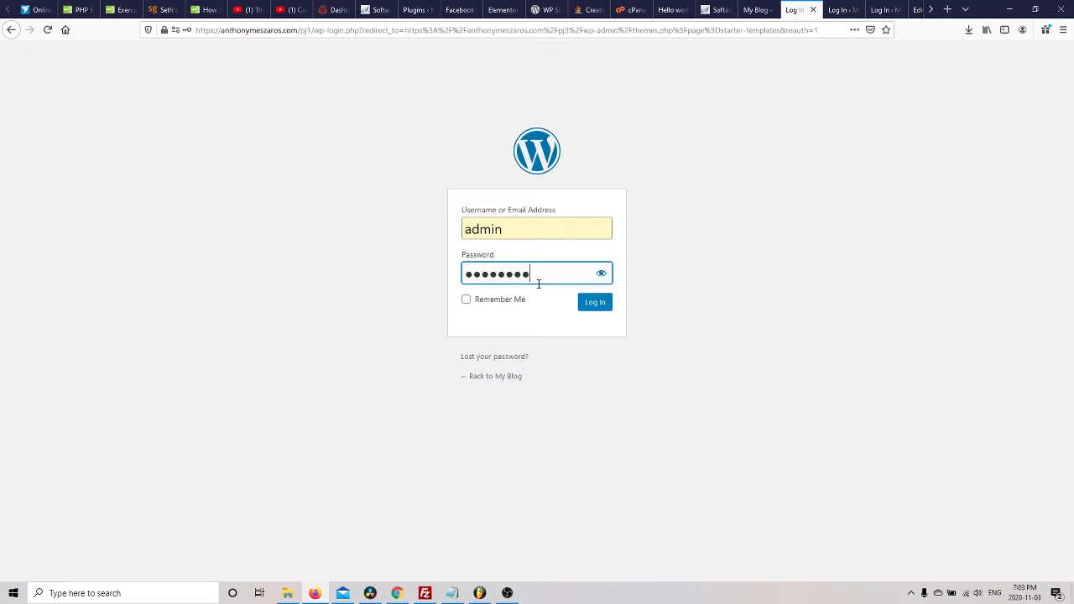
{"action": "key", "text": "Return"}
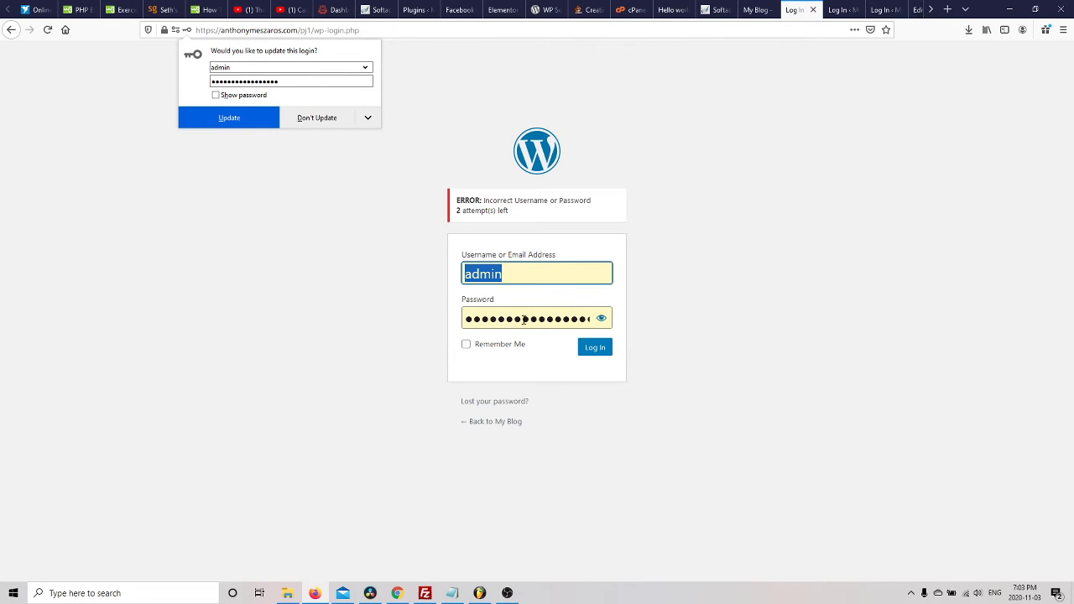
{"action": "left_click", "coordinate": [525, 320]}
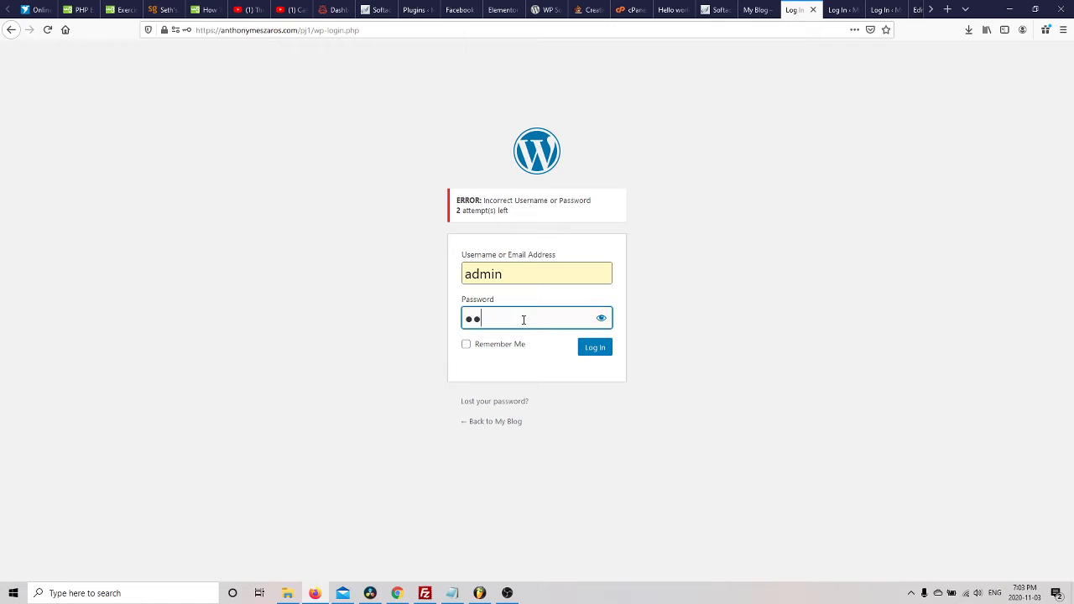
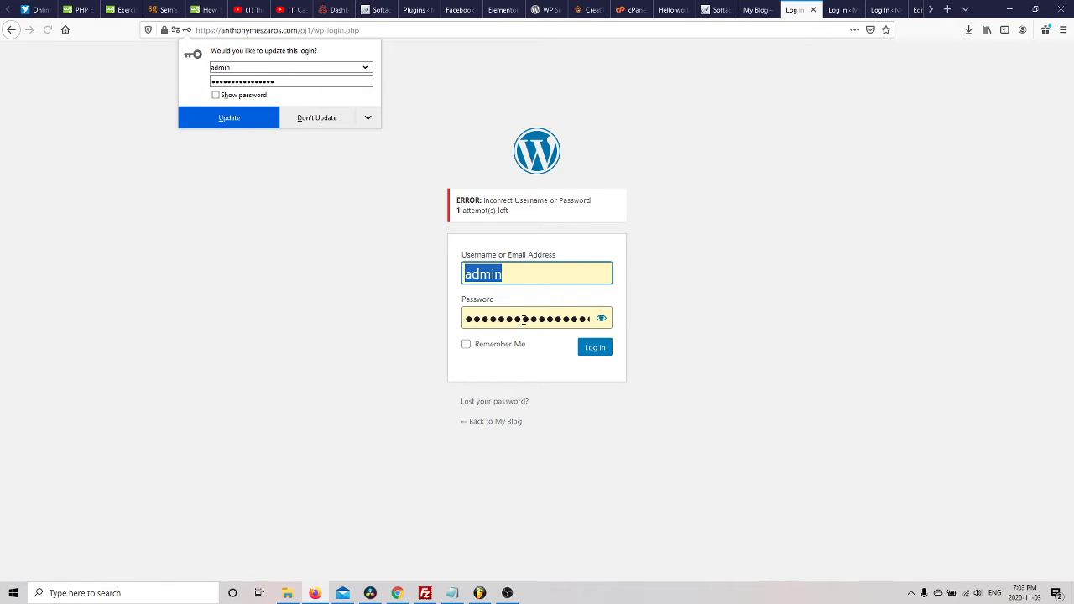
{"action": "double_click", "coordinate": [554, 317]}
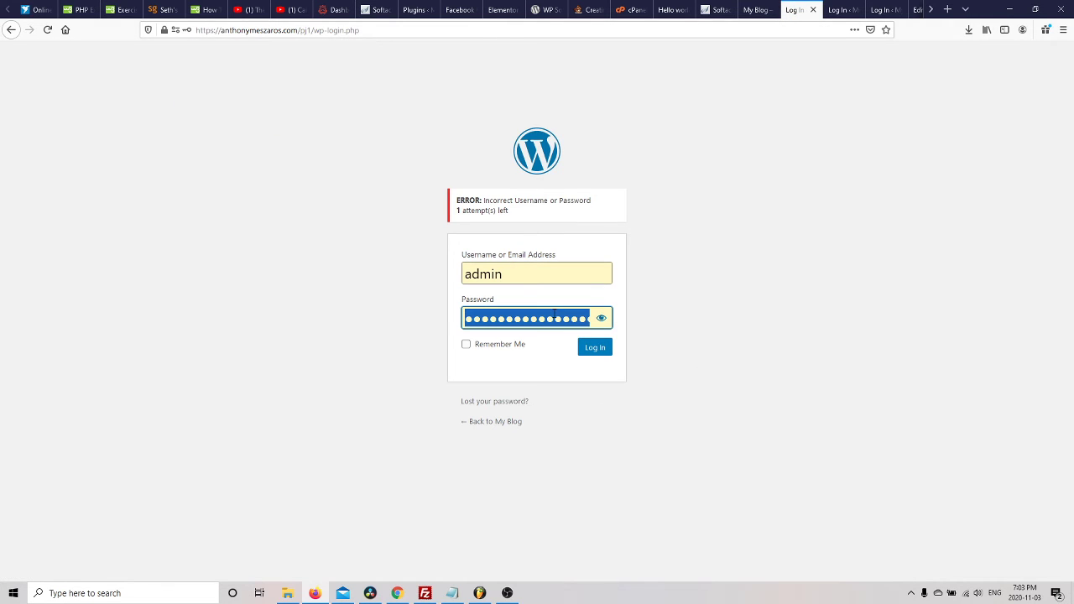
{"action": "type", "text": "password"}
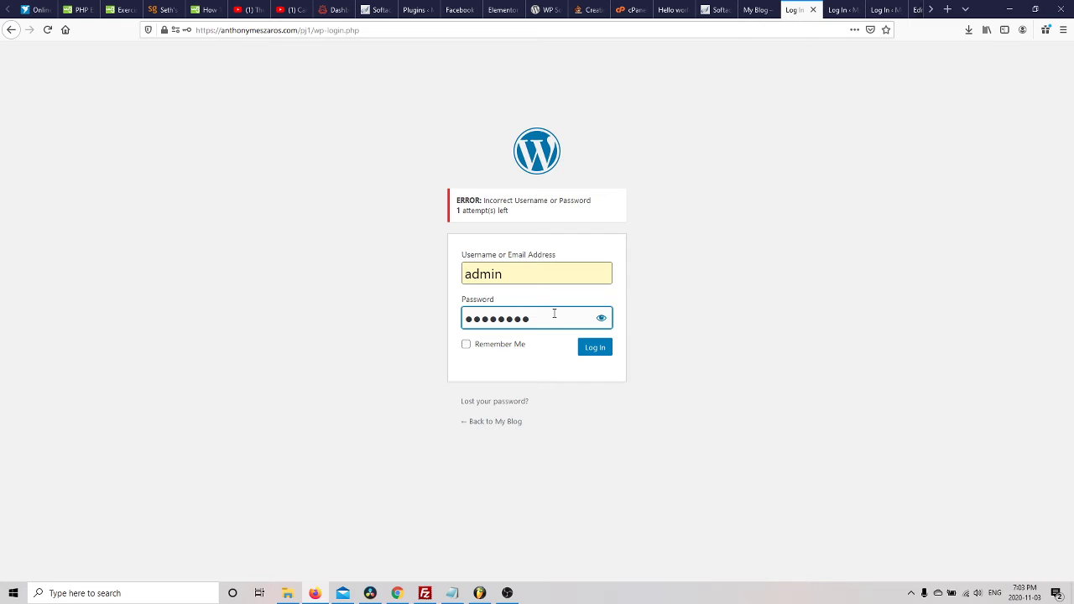
{"action": "key", "text": "Return"}
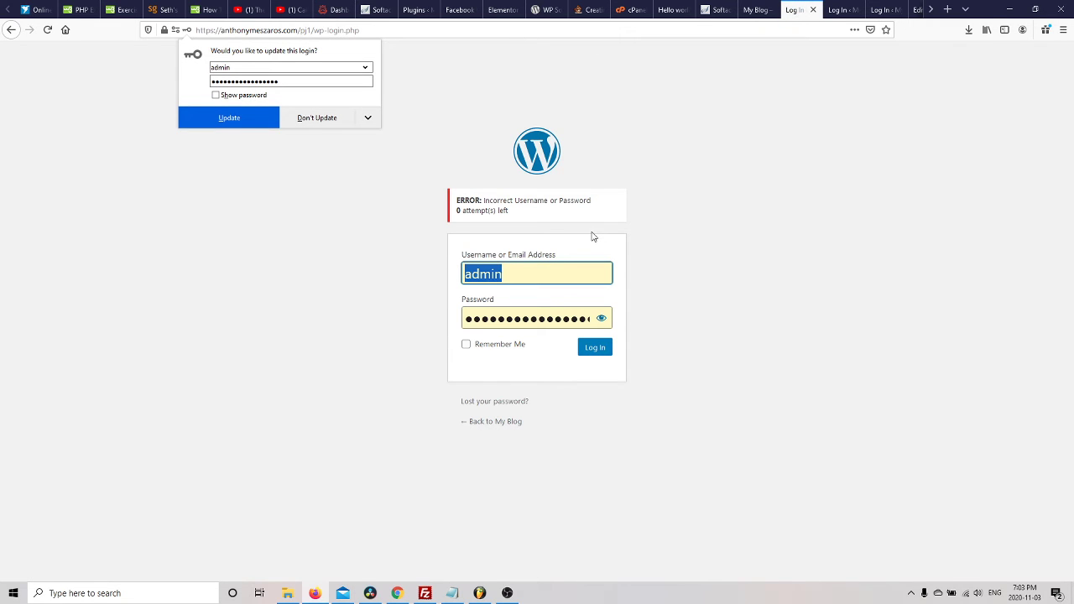
- Cycle through the open tabs and close the login popup covering the Elementor editor
{"action": "left_click", "coordinate": [767, 7]}
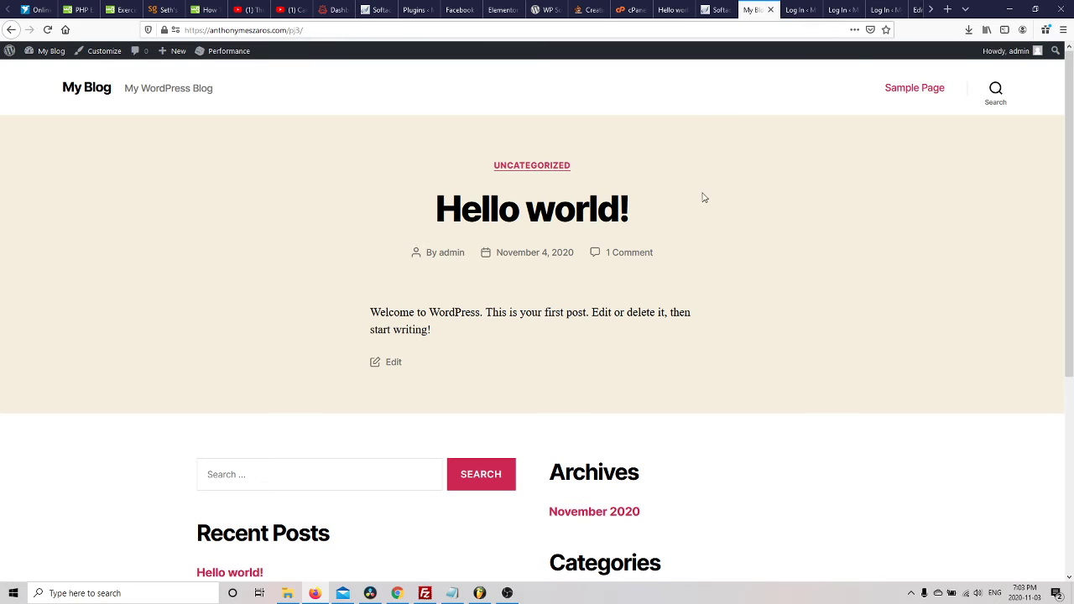
{"action": "left_click", "coordinate": [705, 8]}
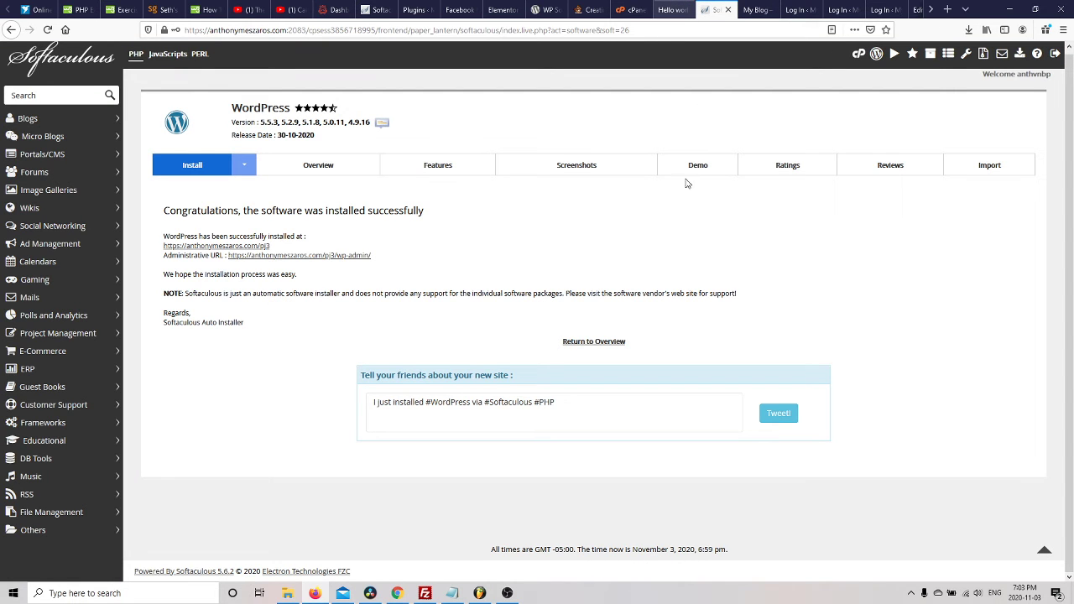
{"action": "key", "text": "ctrl+Page_Up"}
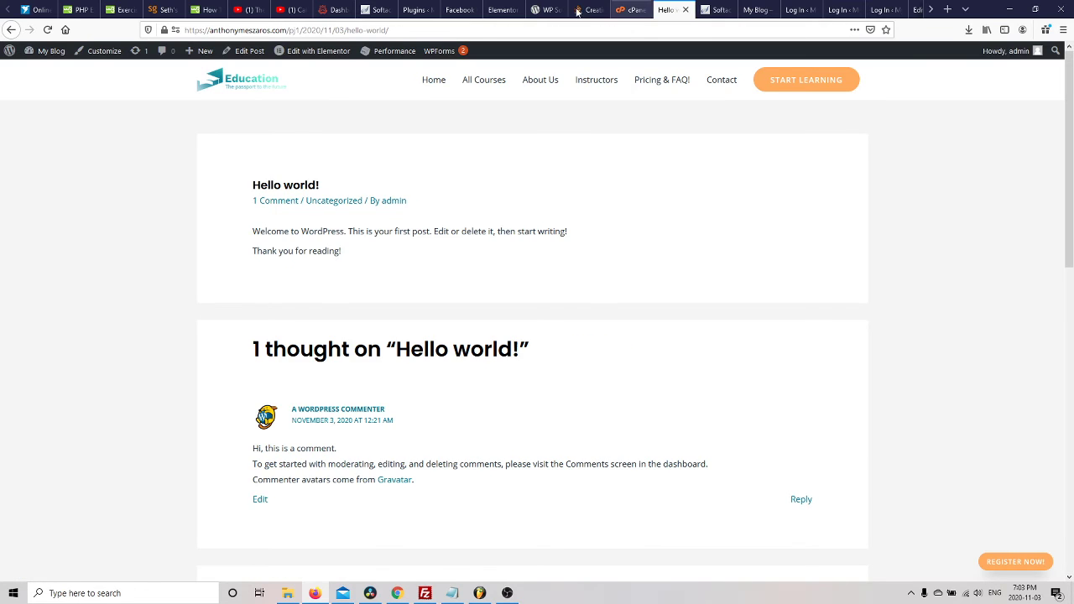
{"action": "left_click", "coordinate": [502, 9]}
{"action": "left_click", "coordinate": [460, 6]}
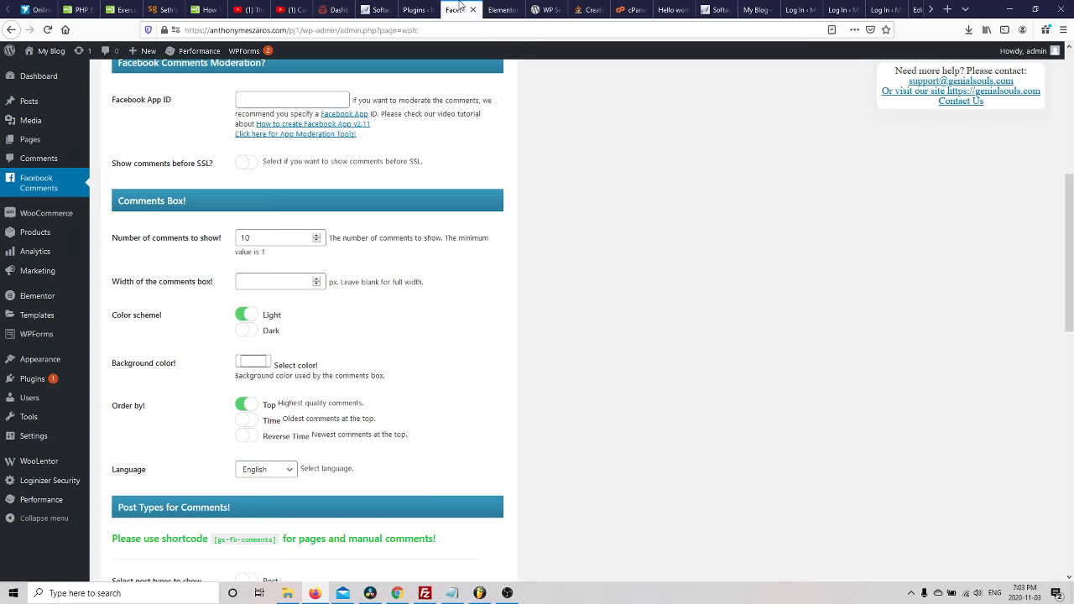
{"action": "left_click", "coordinate": [504, 8]}
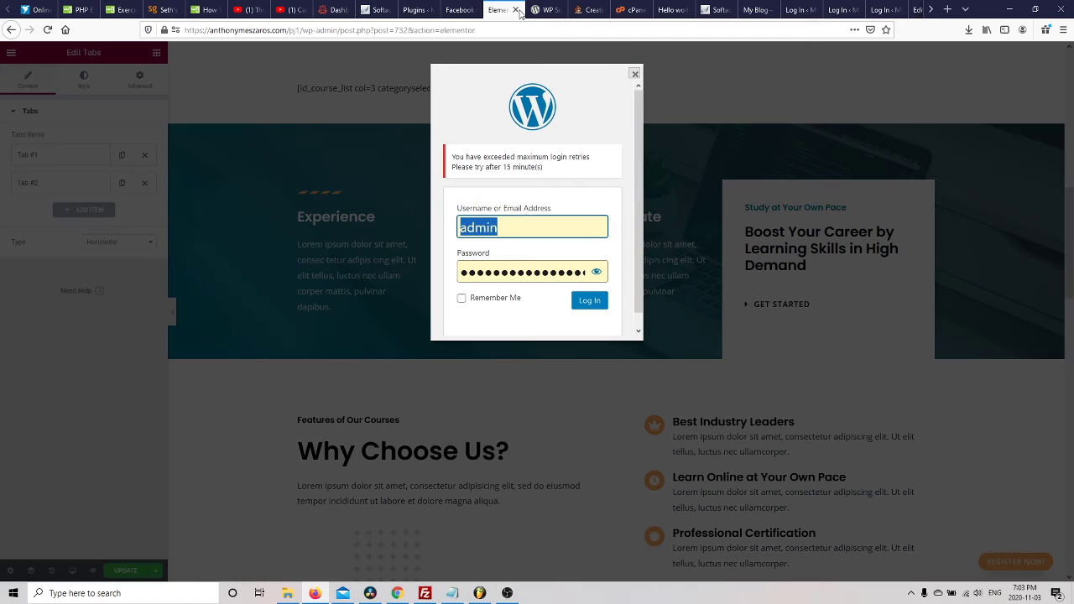
{"action": "left_click", "coordinate": [635, 74]}
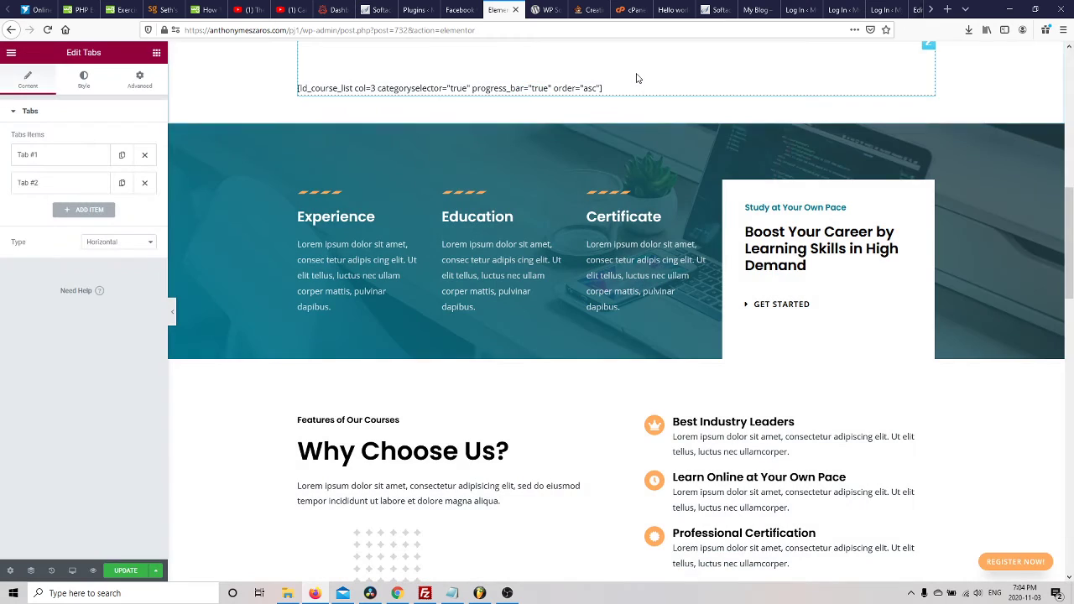
- Move across the browser tabs to the Softaculous install-success page
{"action": "left_click", "coordinate": [547, 9]}
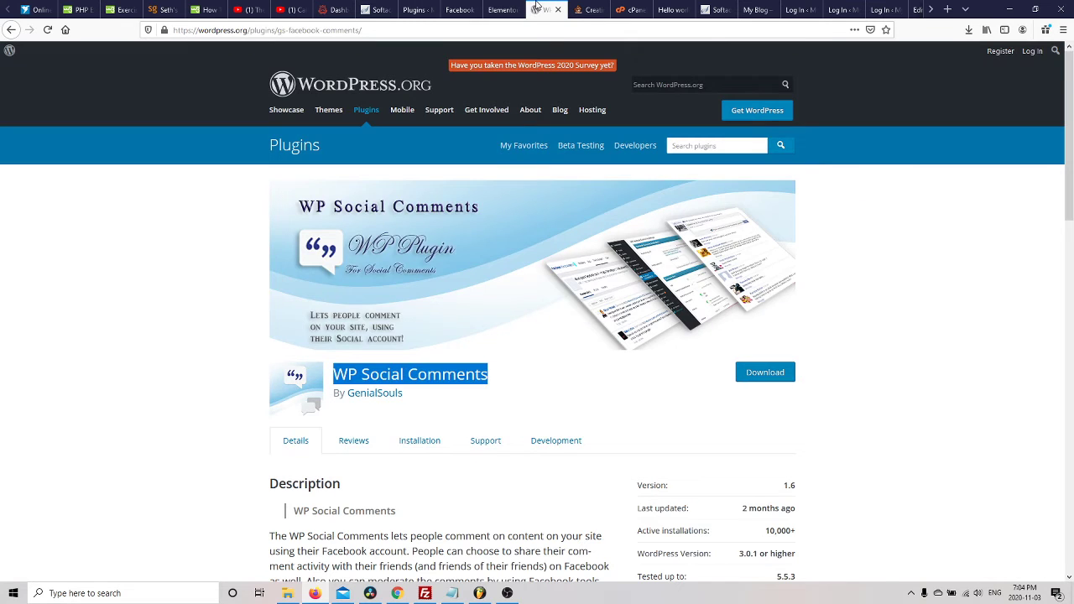
{"action": "left_click", "coordinate": [473, 8]}
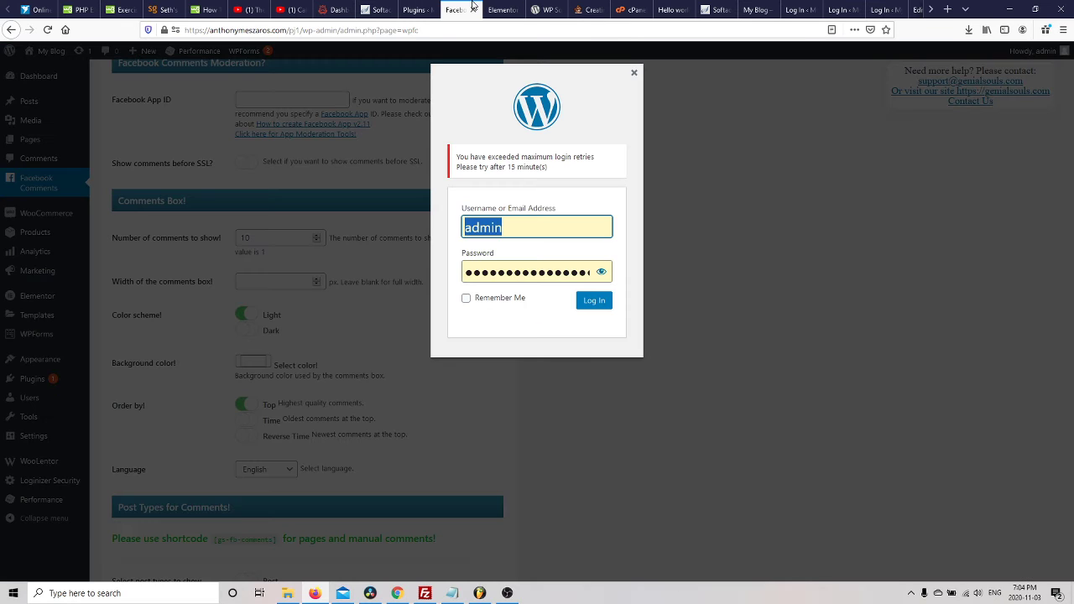
{"action": "left_click", "coordinate": [673, 9]}
{"action": "left_click", "coordinate": [707, 8]}
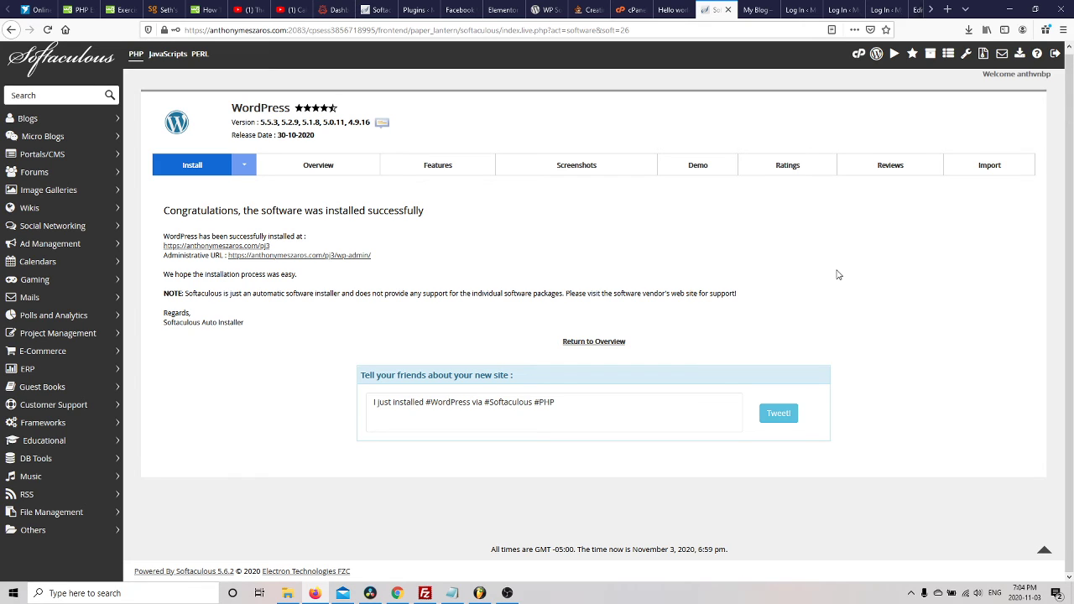
- Return to the Elementor editor and scroll to the two-tab block above Trusted by Thousand
{"action": "left_click", "coordinate": [751, 9]}
{"action": "left_click", "coordinate": [668, 10]}
{"action": "left_click", "coordinate": [547, 7]}
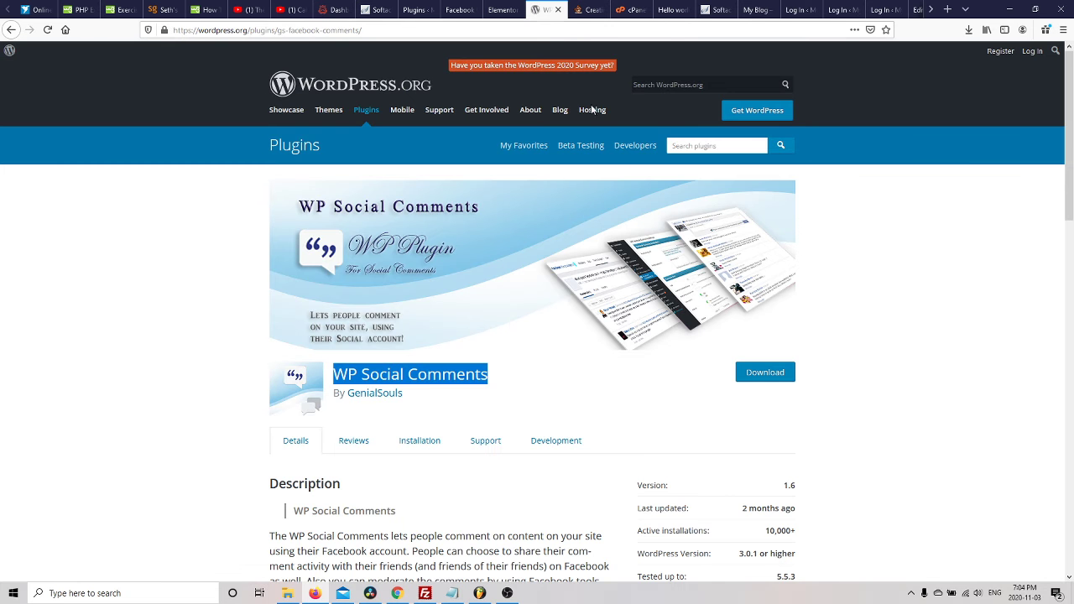
{"action": "left_click", "coordinate": [510, 7]}
{"action": "mouse_move", "coordinate": [762, 283]}
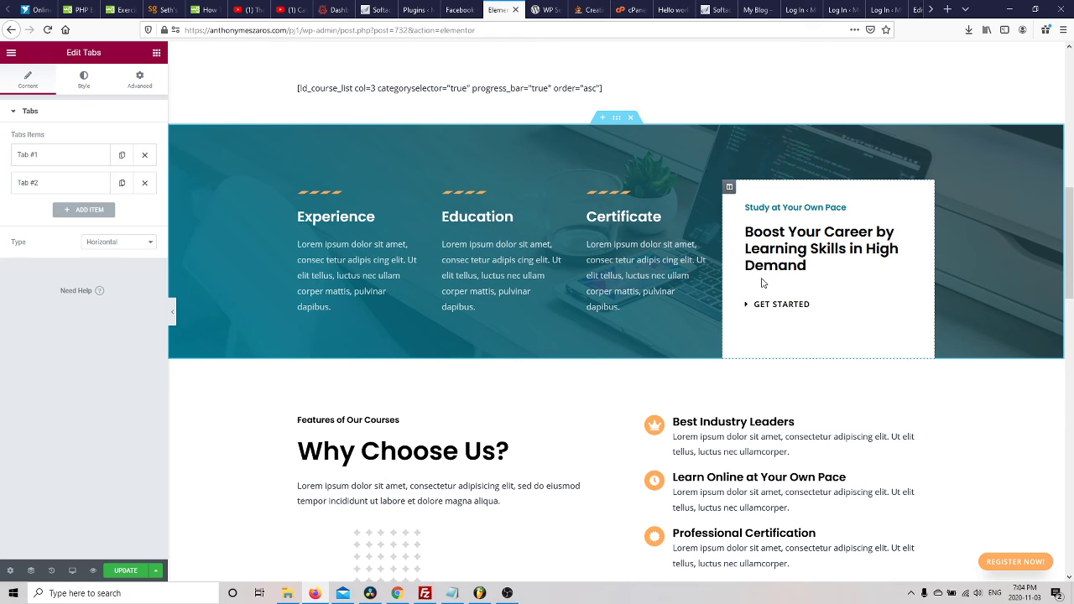
{"action": "scroll", "coordinate": [750, 383], "scroll_direction": "down", "scroll_amount": 2}
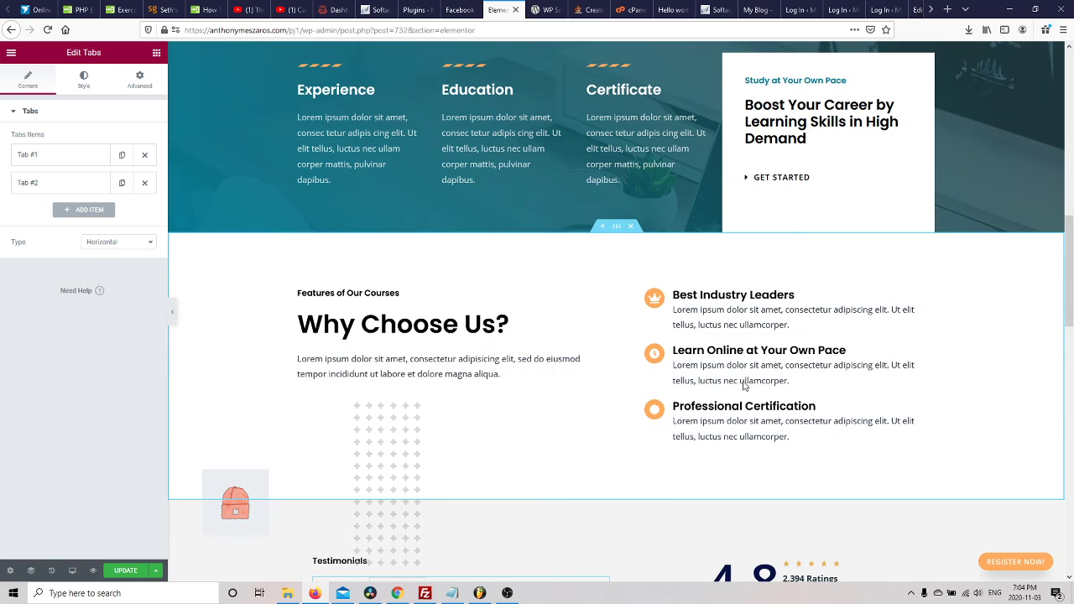
{"action": "scroll", "coordinate": [808, 363], "scroll_direction": "down", "scroll_amount": 5}
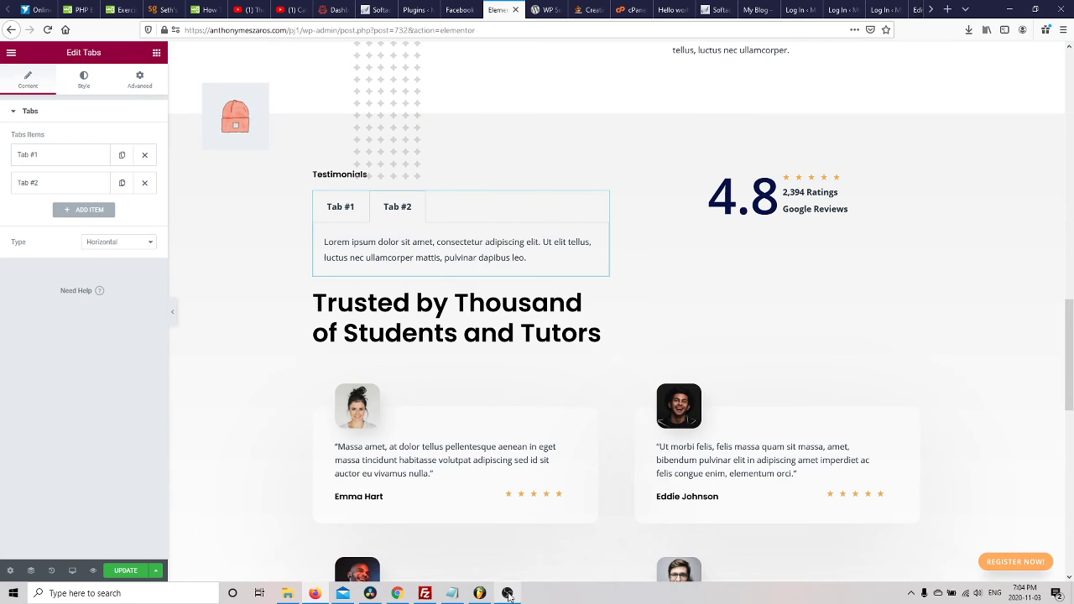